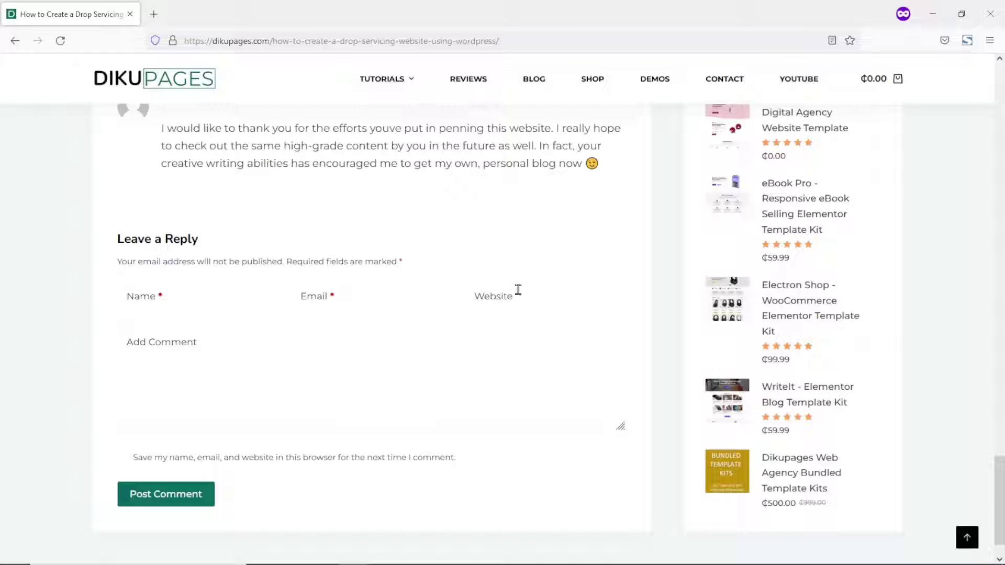
- Point out the optional Website field in the post's Leave a Reply comment form
click(516, 299)
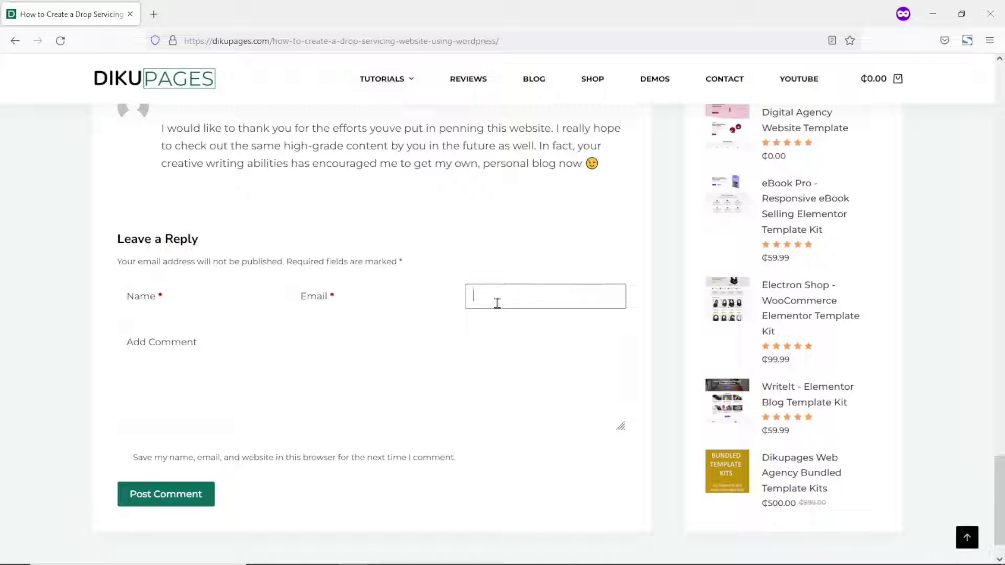
scroll(534, 303, up, 3)
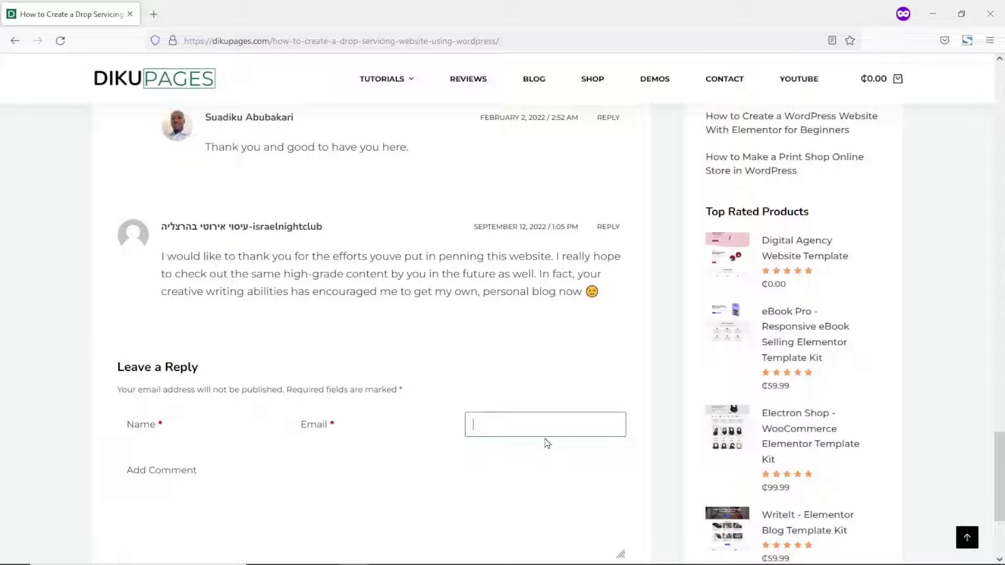
key(alt+Tab)
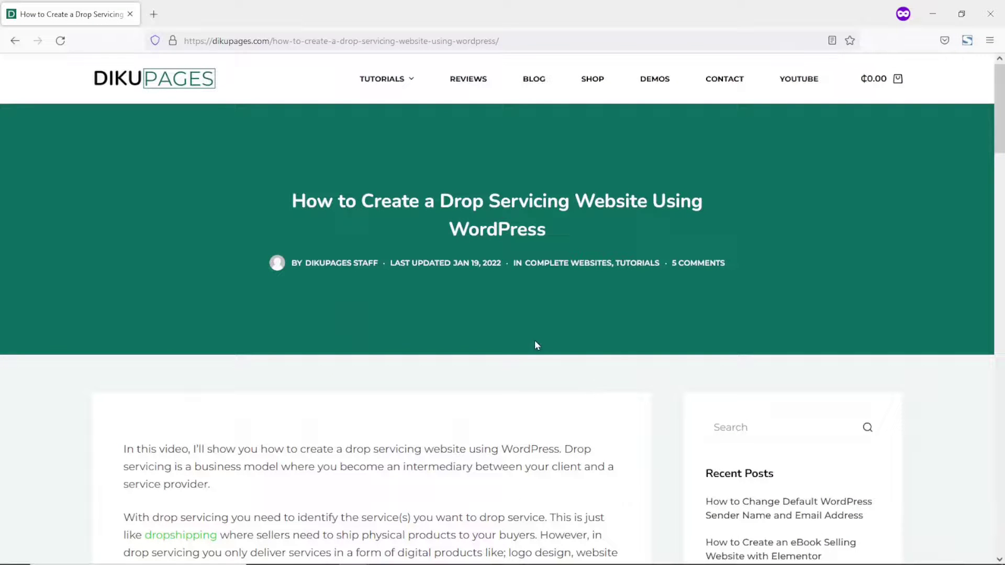
scroll(603, 353, down, 15)
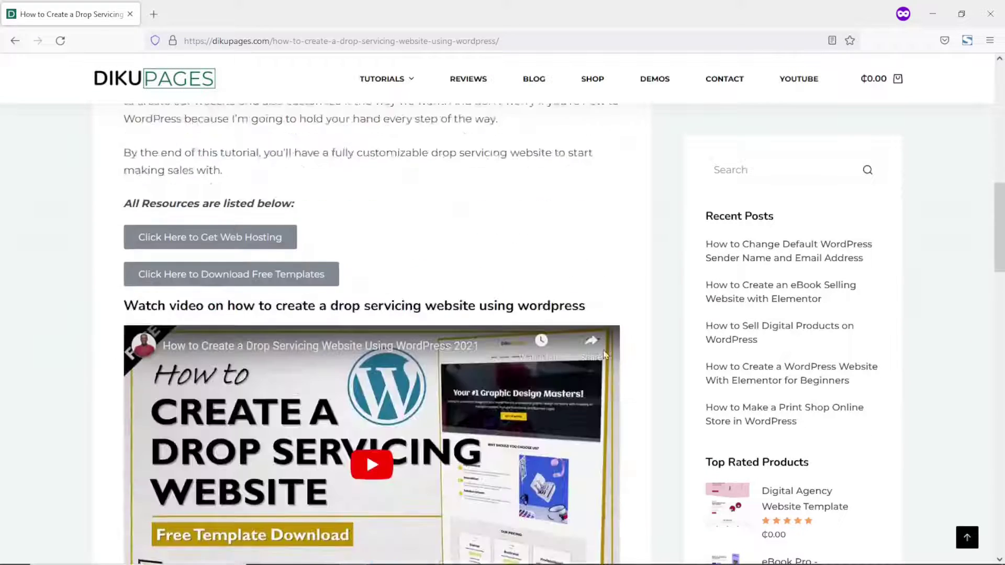
scroll(604, 354, down, 10)
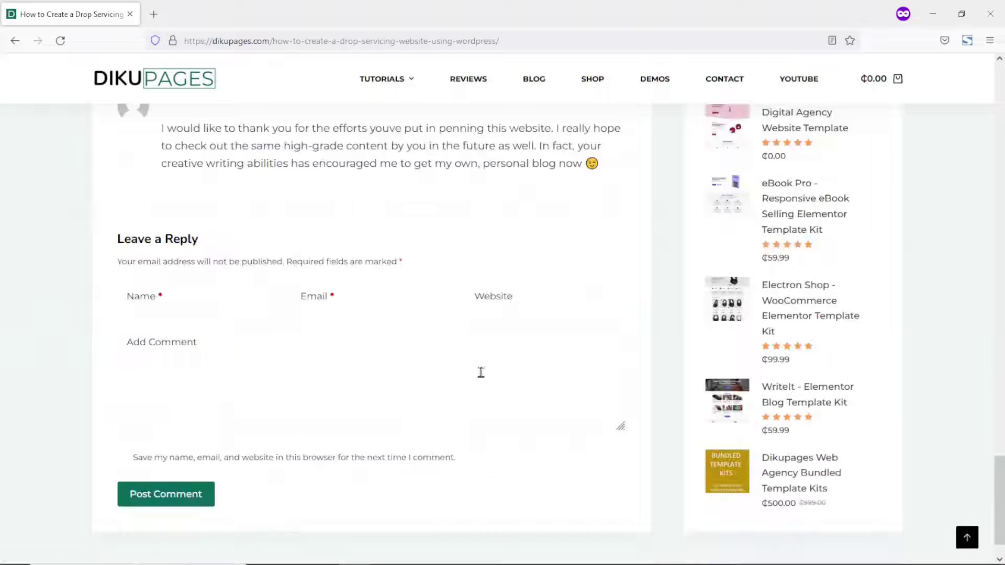
click(518, 297)
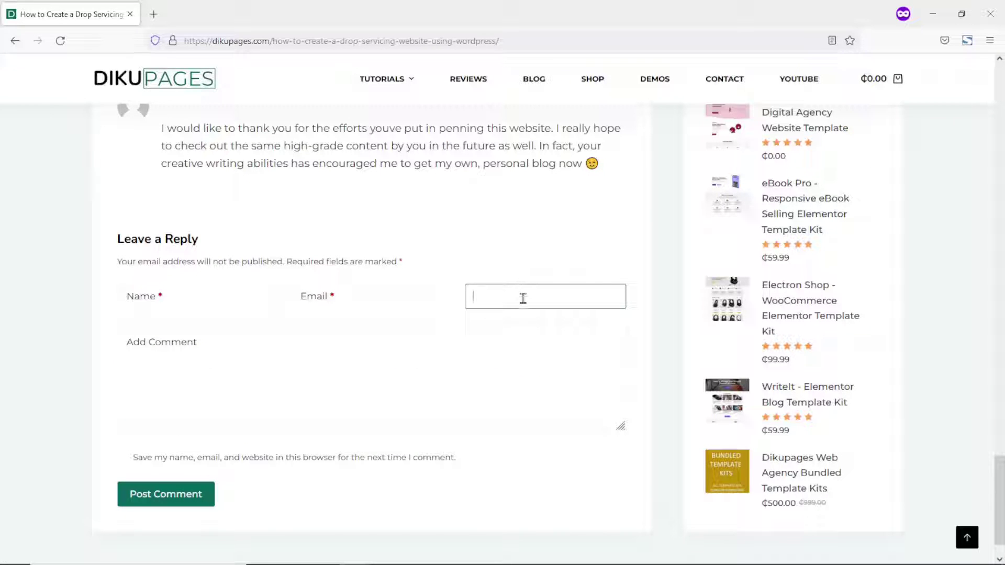
scroll(532, 303, up, 3)
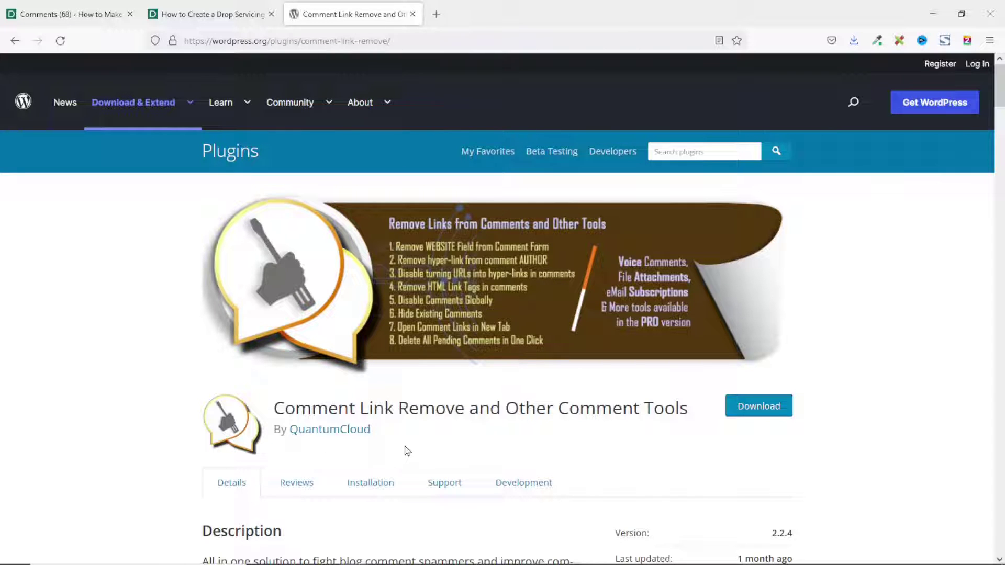
- Highlight the plugin's feature list on its WordPress.org directory page
scroll(489, 449, down, 15)
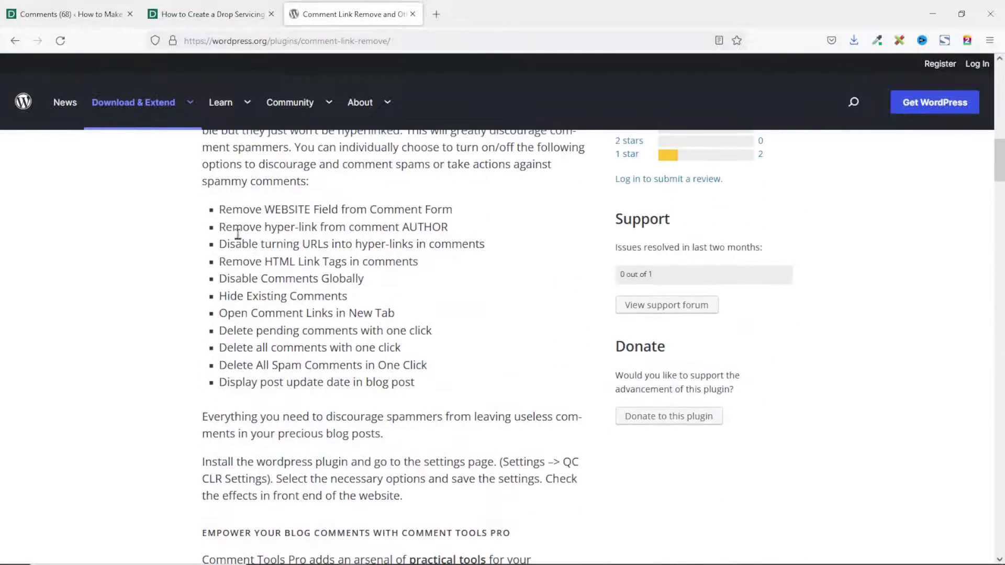
drag(219, 209, 441, 386)
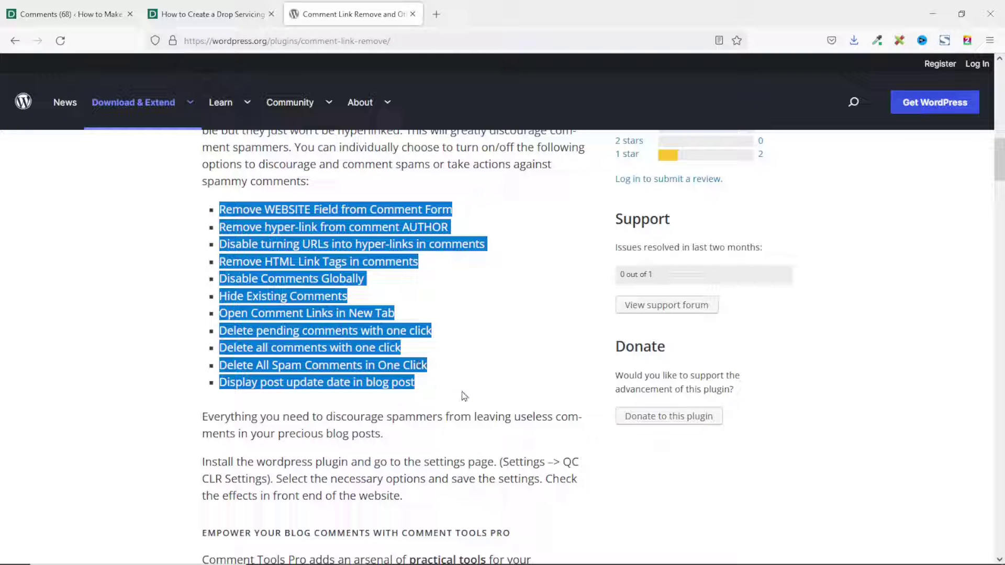
click(226, 210)
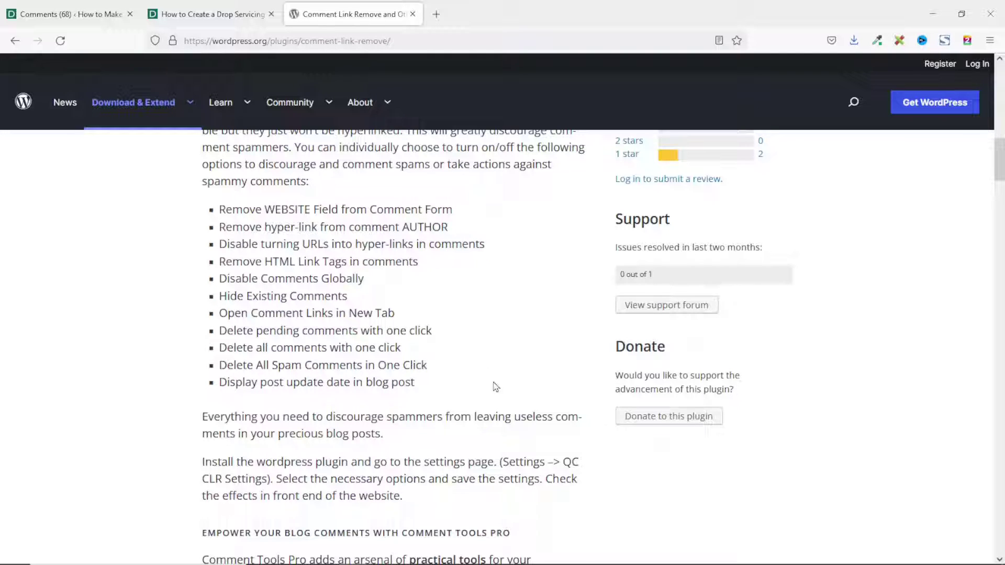
- Copy the plugin title 'Comment Link Remove and Other Comment Tools'
scroll(496, 387, up, 15)
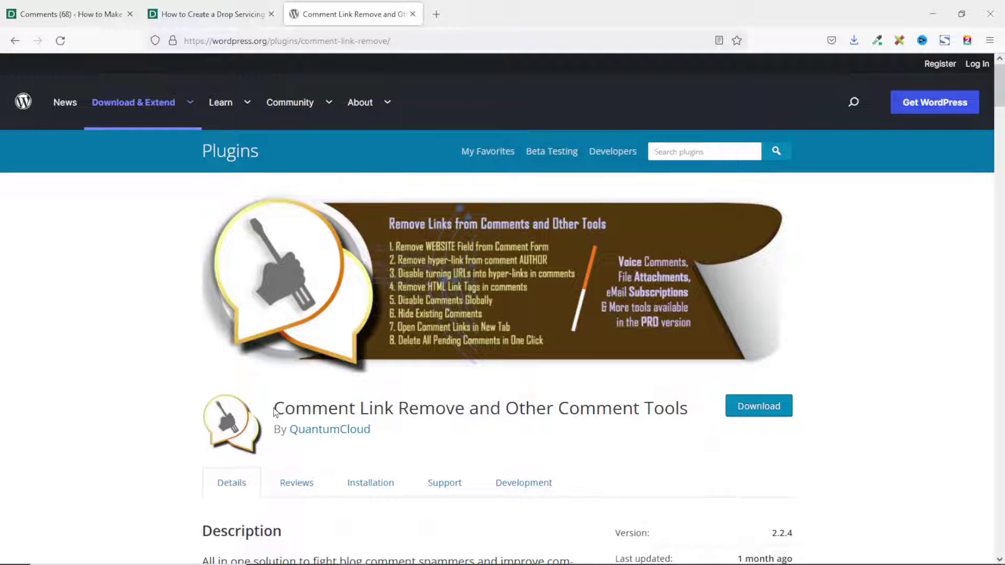
drag(278, 407, 691, 412)
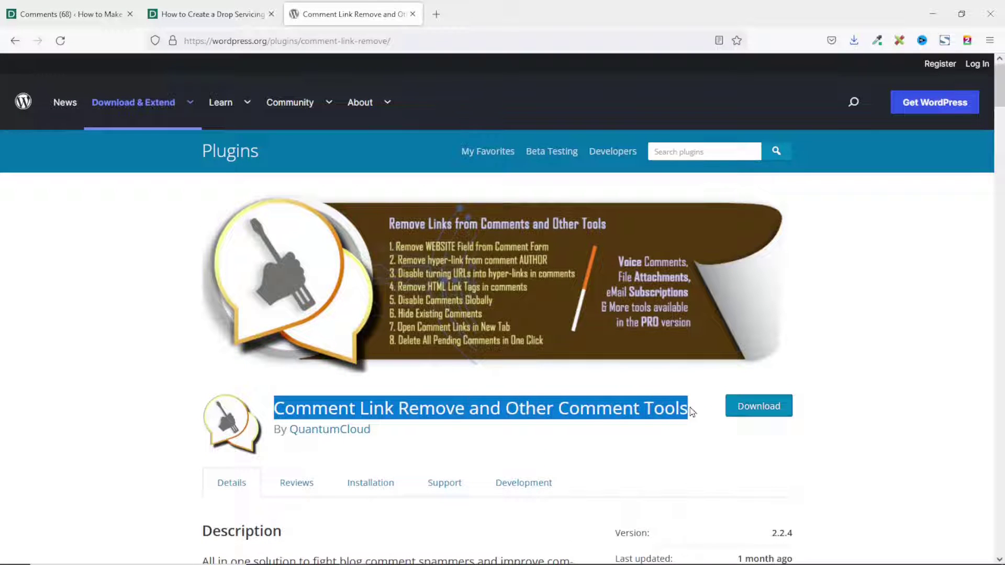
right_click(597, 408)
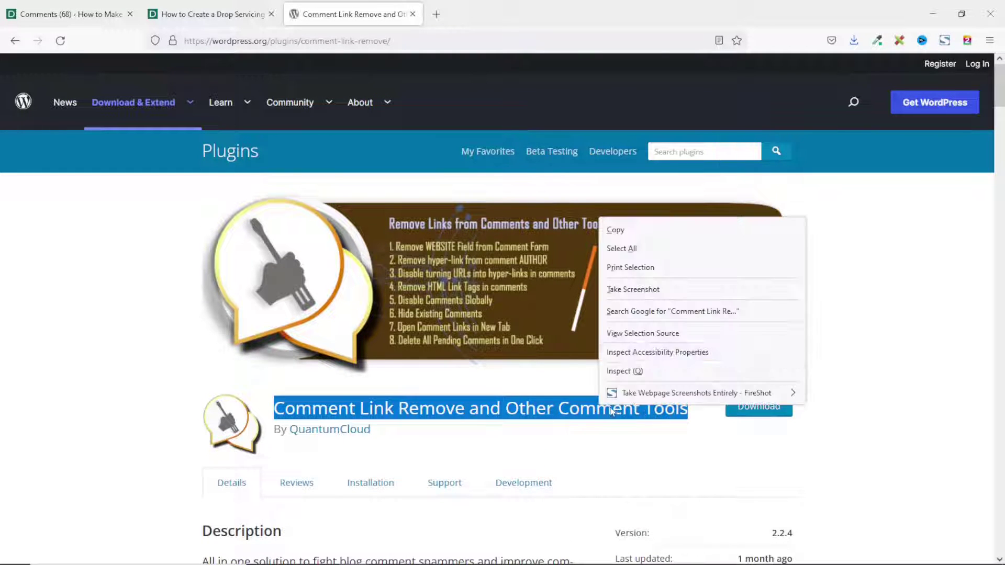
click(633, 230)
- Search Plugins > Add New for Comment Link Remove and Other Comment Tools, install and activate it
click(210, 14)
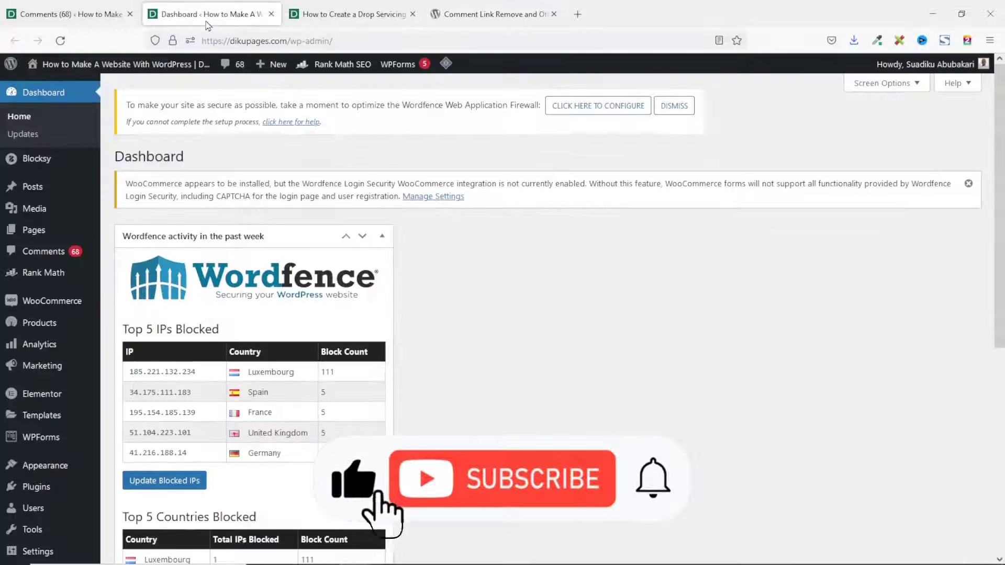
click(554, 14)
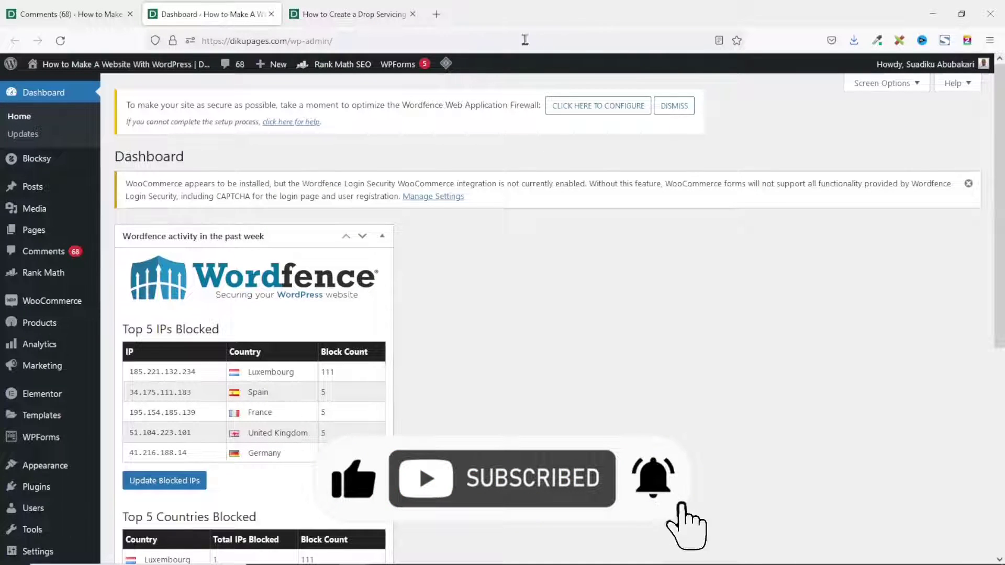
mouse_move(46, 487)
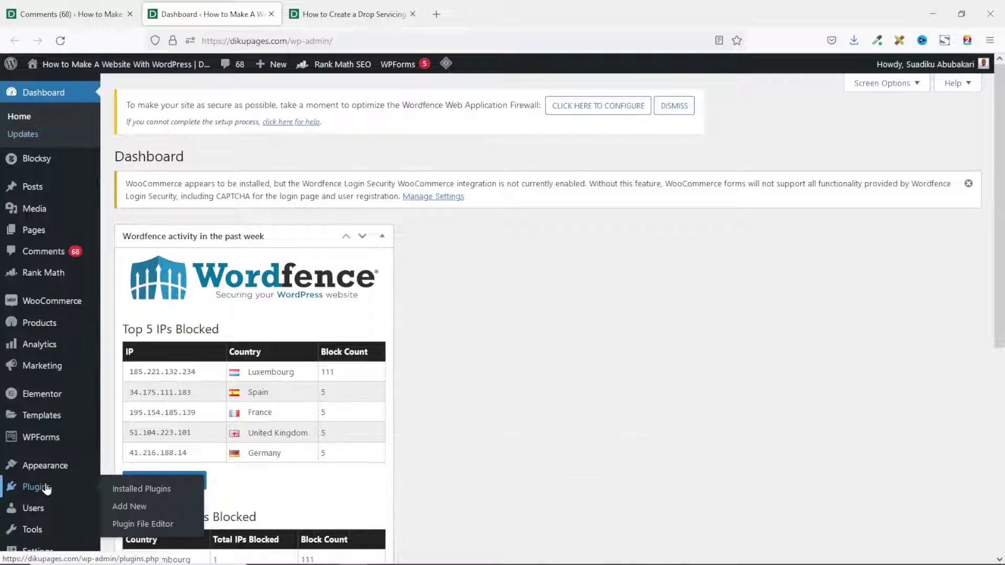
click(134, 507)
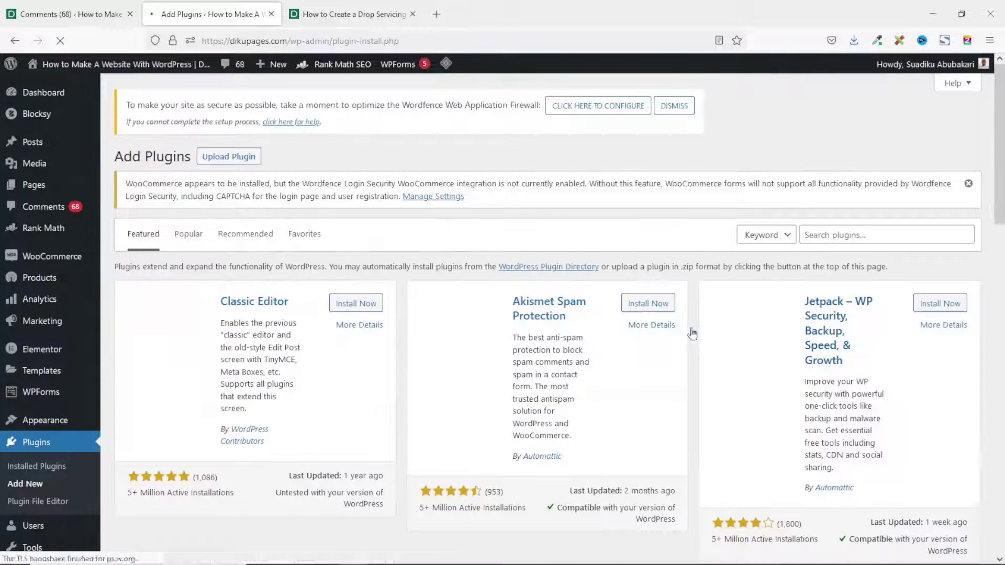
click(869, 230)
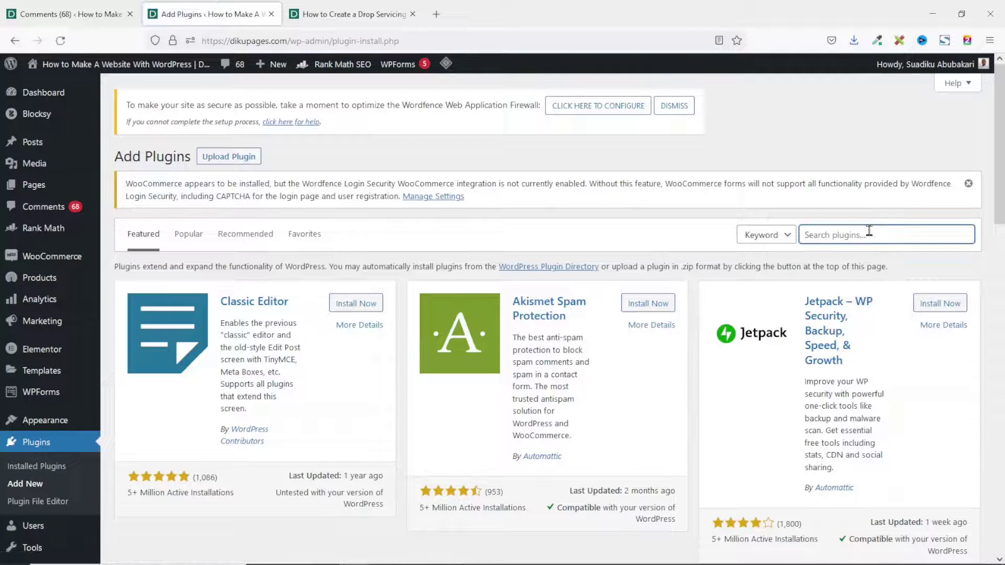
key(ctrl+v)
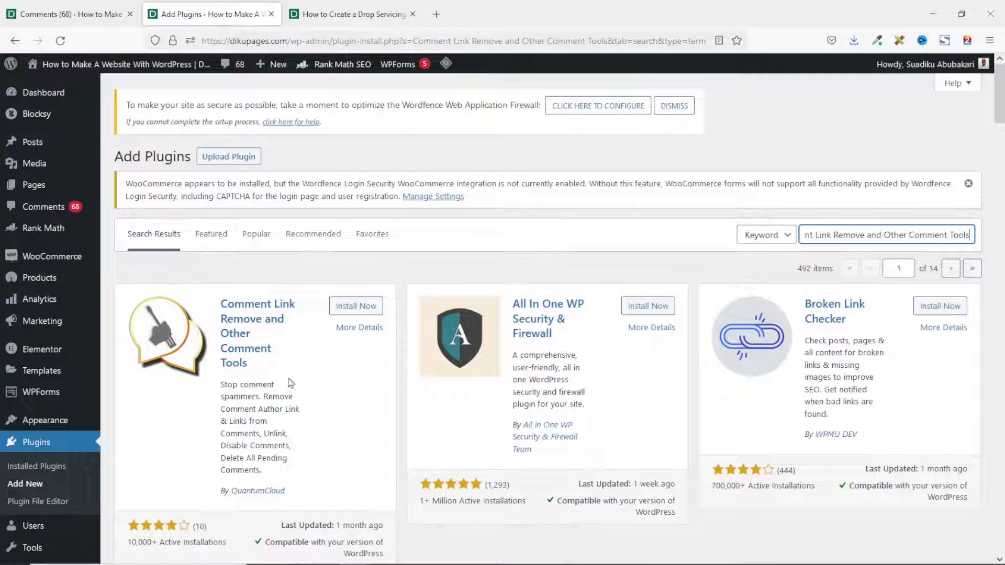
click(354, 307)
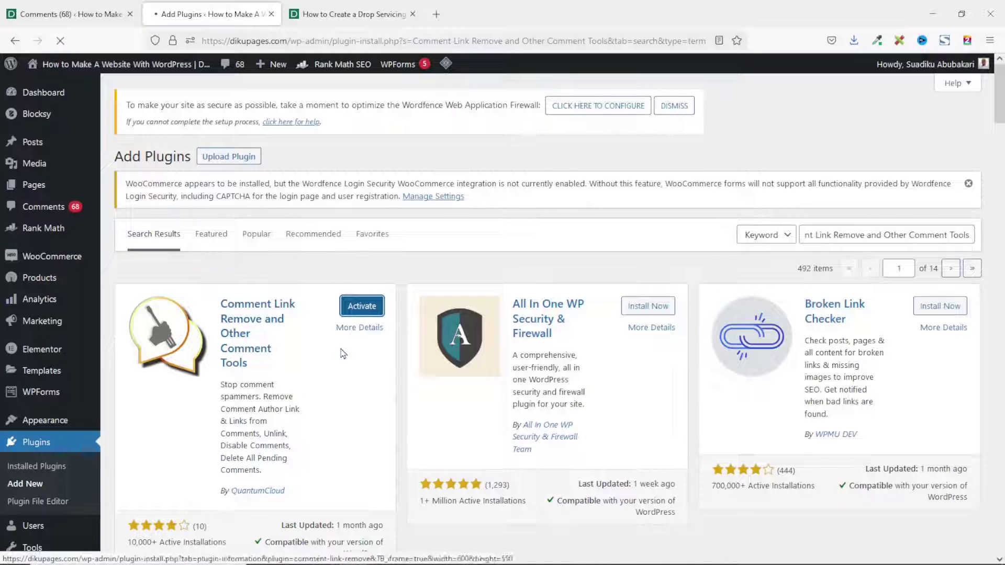
click(353, 327)
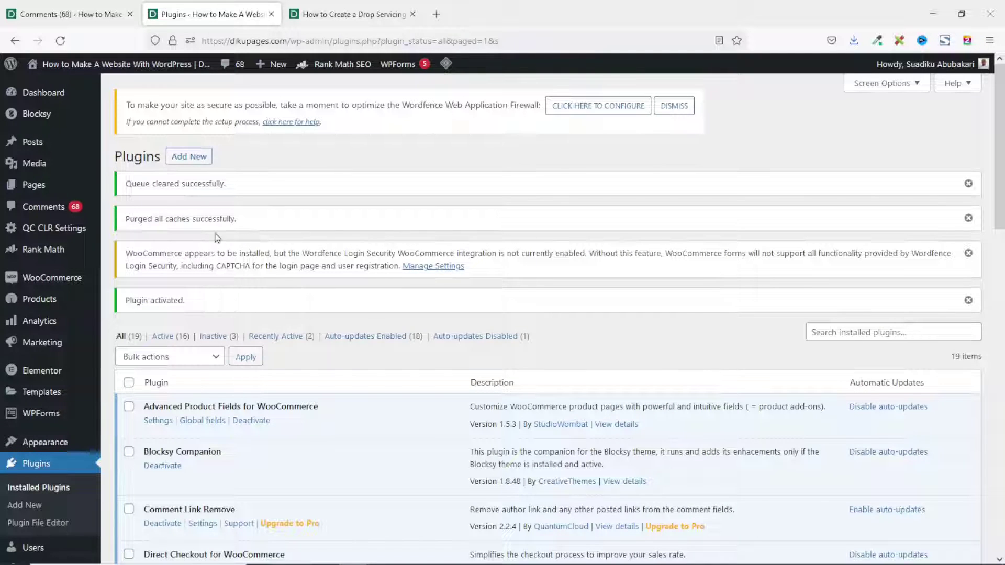
- In QC CLR Settings, enable 'Remove WEBSITE Field from Comment Form' and save changes
mouse_move(33, 240)
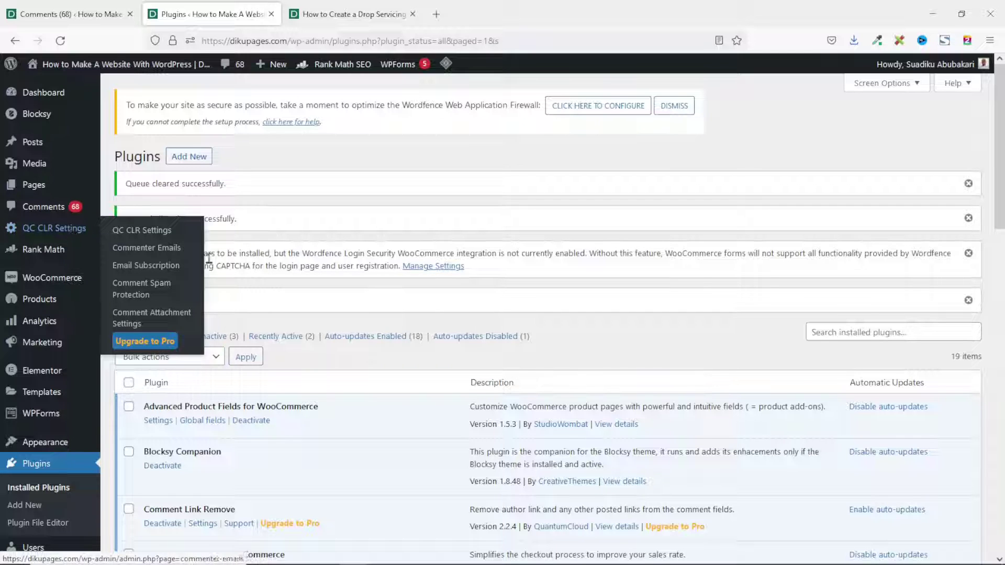
click(52, 237)
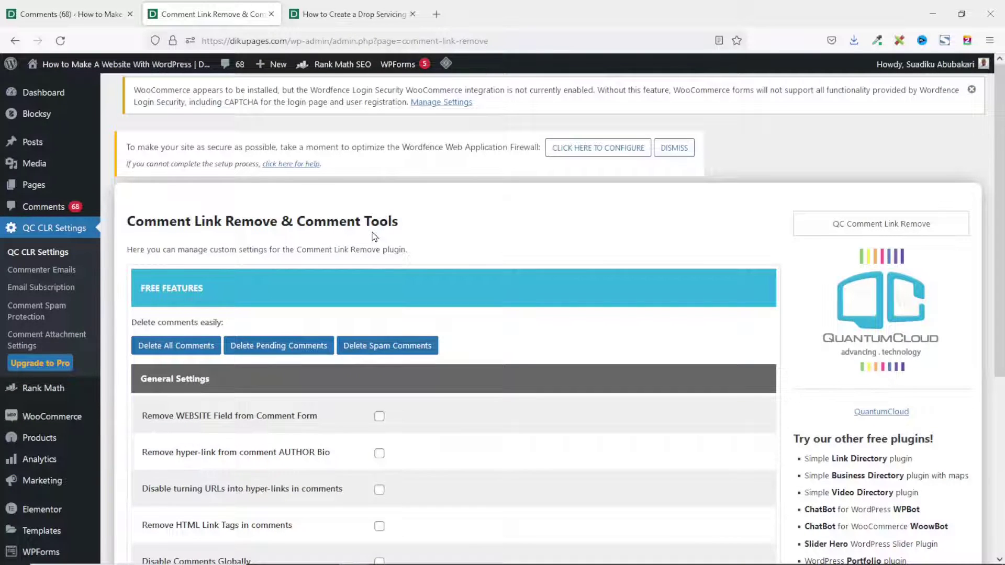
scroll(374, 235, down, 5)
scroll(372, 232, up, 5)
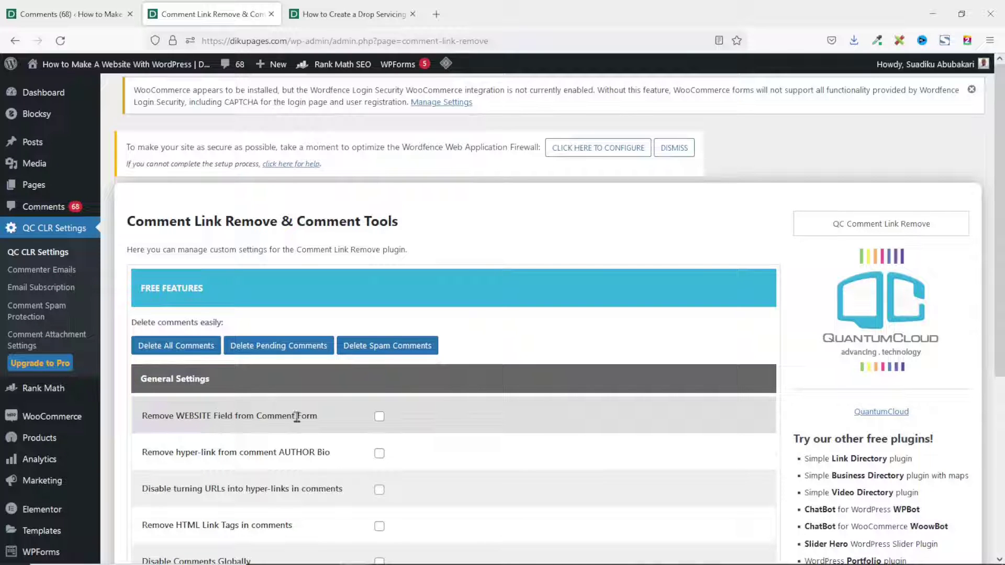
click(379, 417)
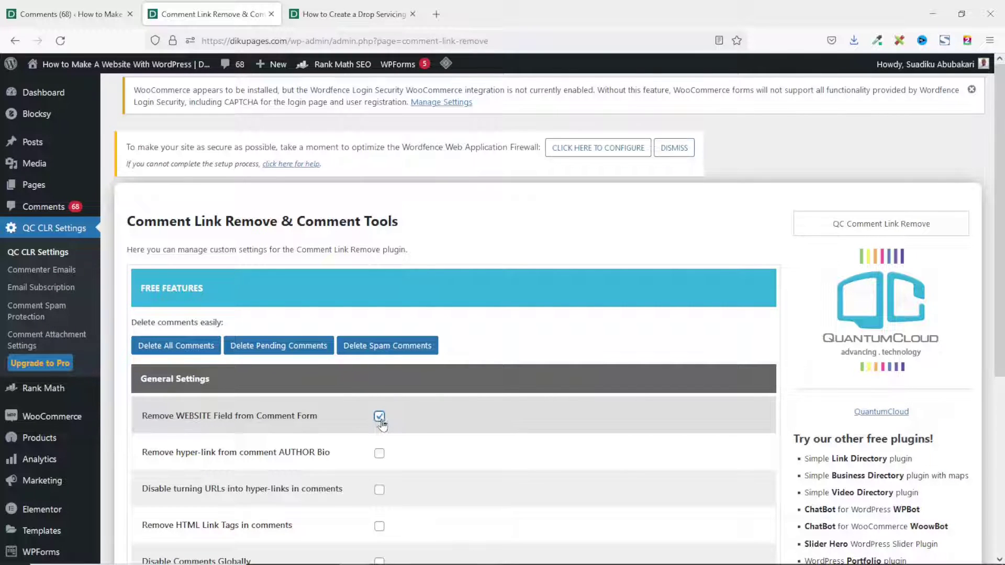
scroll(421, 421, down, 5)
click(166, 477)
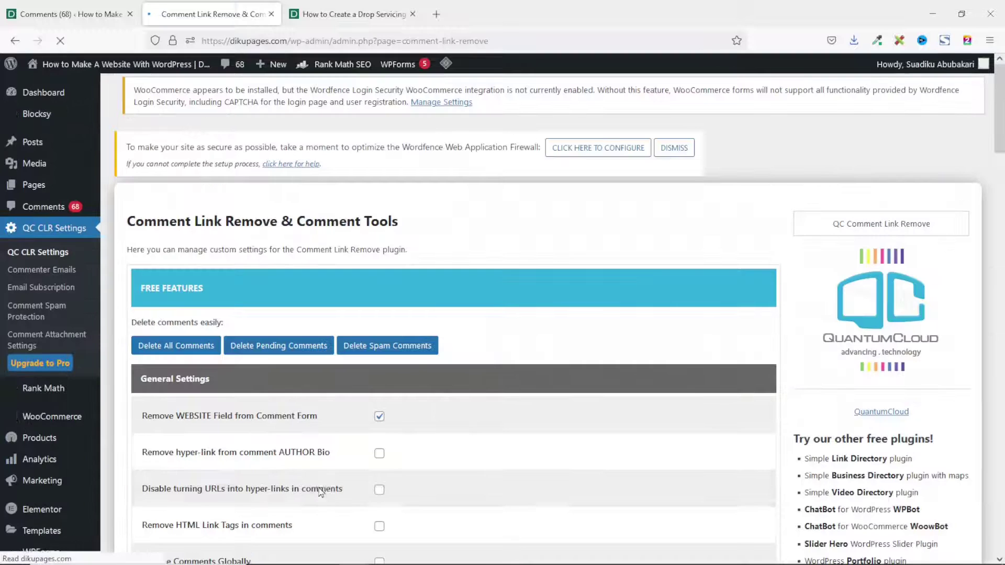
key(alt+Tab)
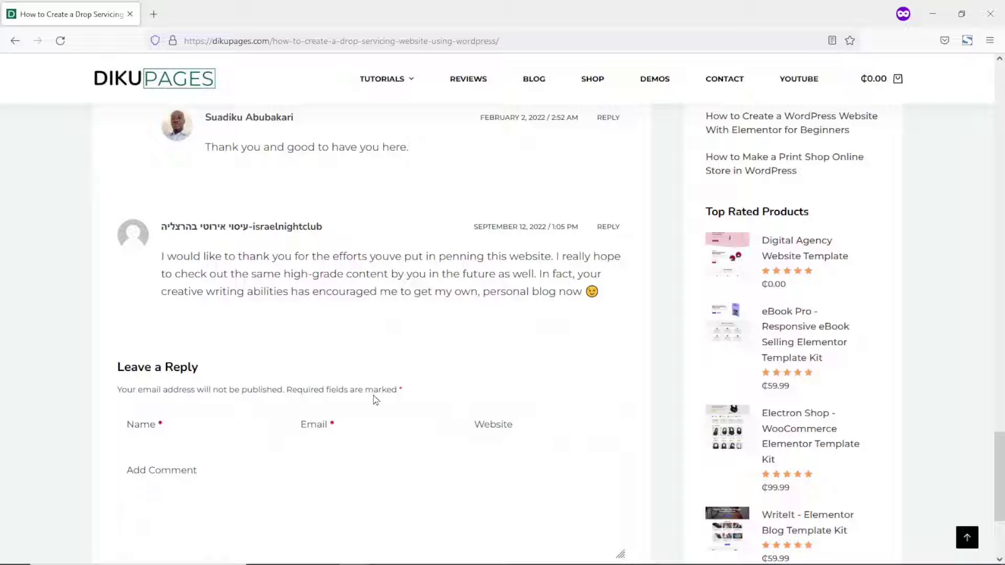
- Reload the post in the private window to check the updated comment form
click(60, 40)
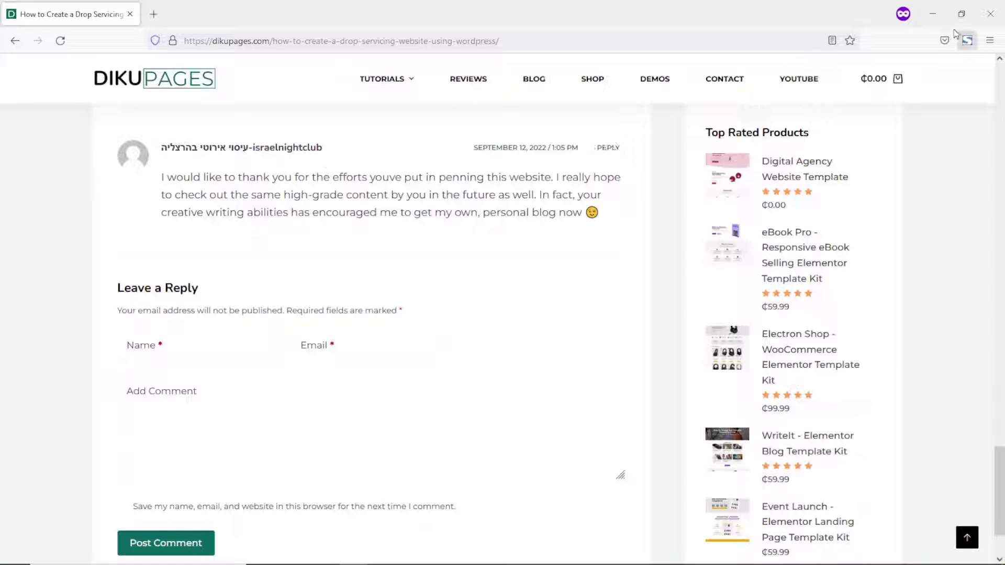
- Also enable 'Remove hyper-link from comment AUTHOR Bio' and save the plugin settings
click(932, 13)
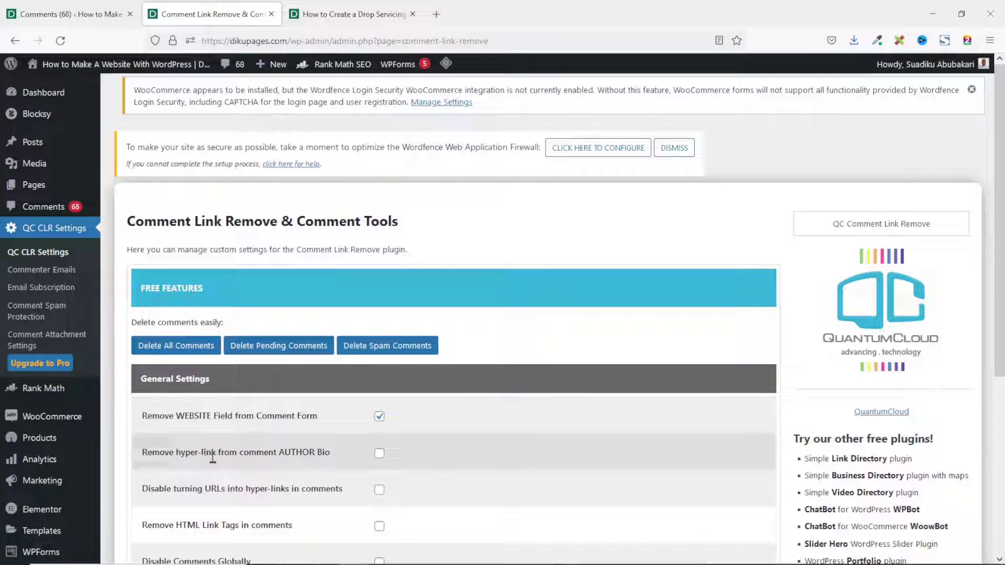
click(379, 453)
scroll(444, 445, down, 5)
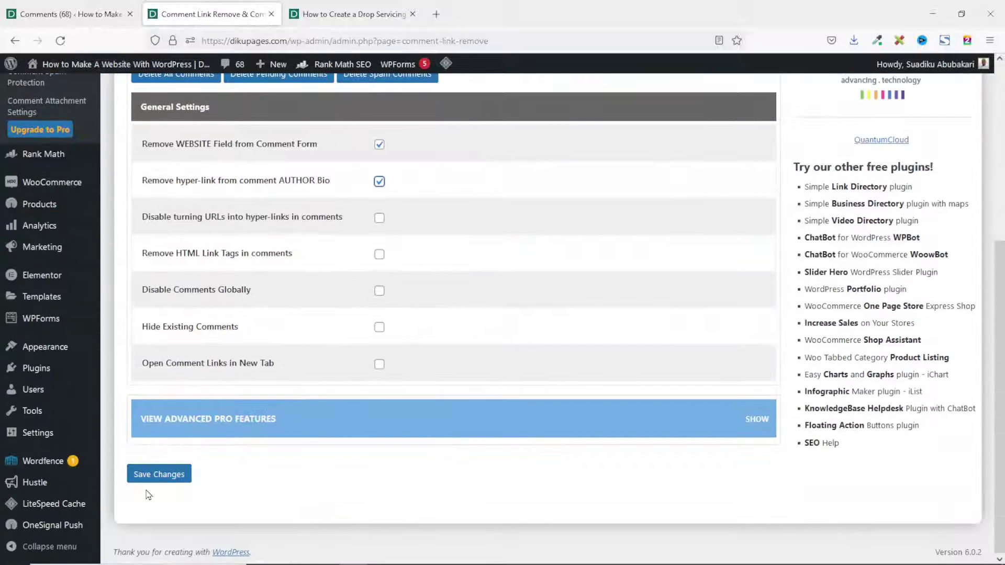
click(158, 477)
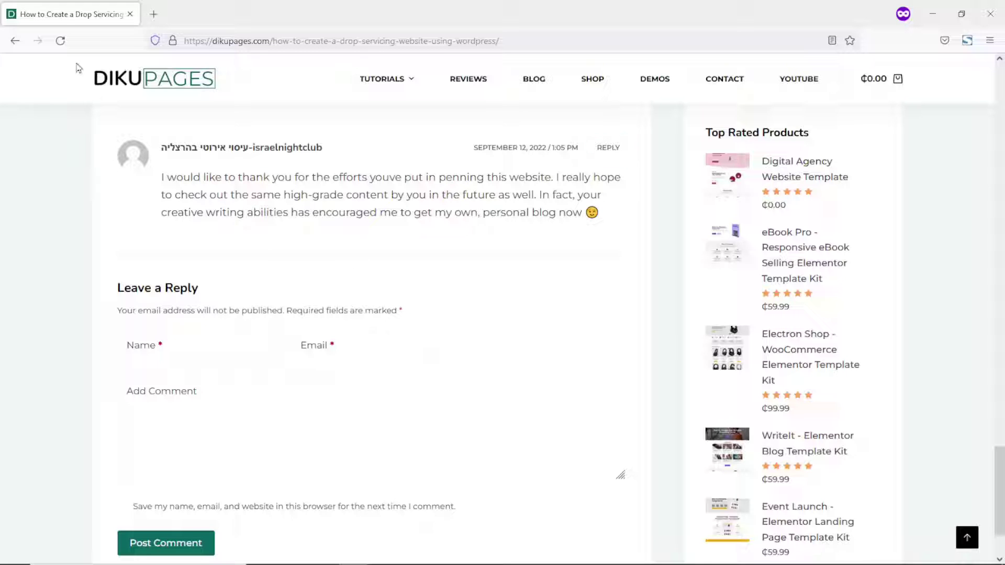
- Reload the post, confirm the commenter name is plain text, then go to Comments (68)
click(60, 40)
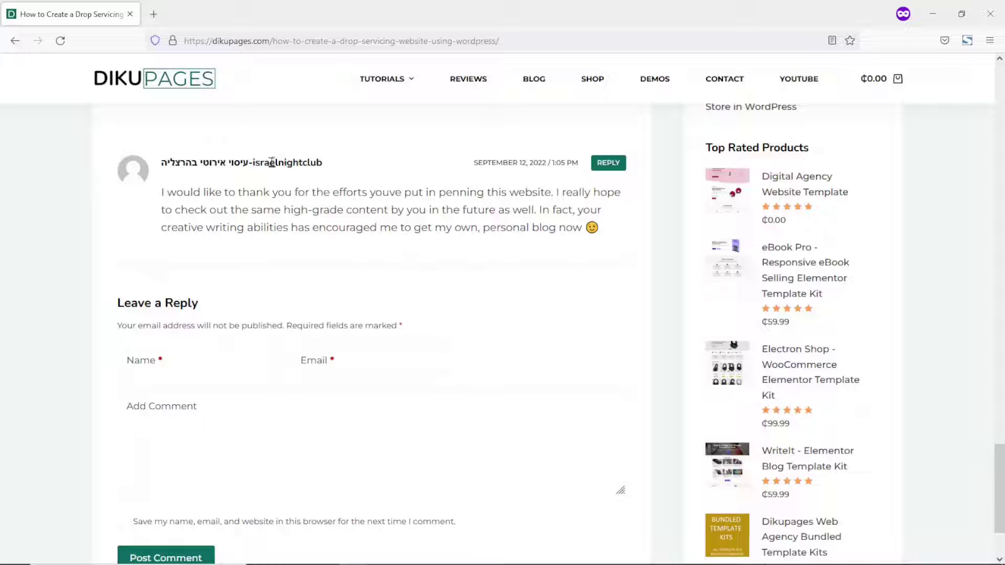
triple_click(272, 162)
double_click(272, 163)
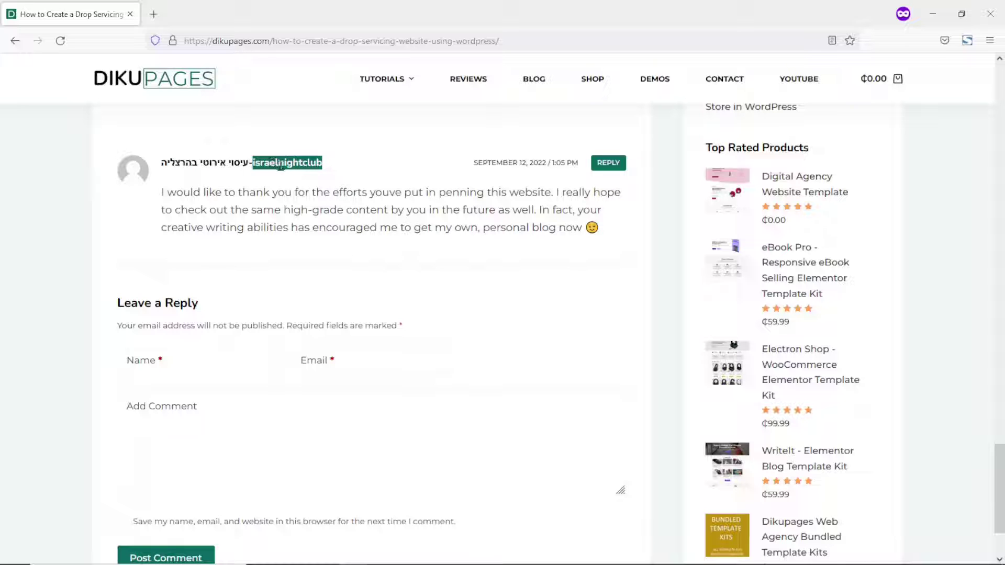
triple_click(280, 165)
click(350, 168)
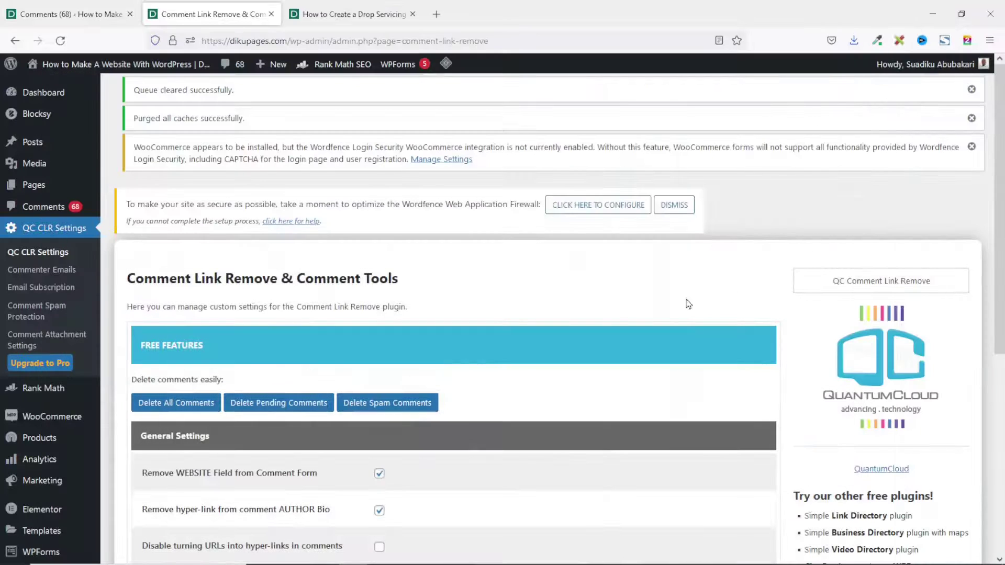
click(77, 15)
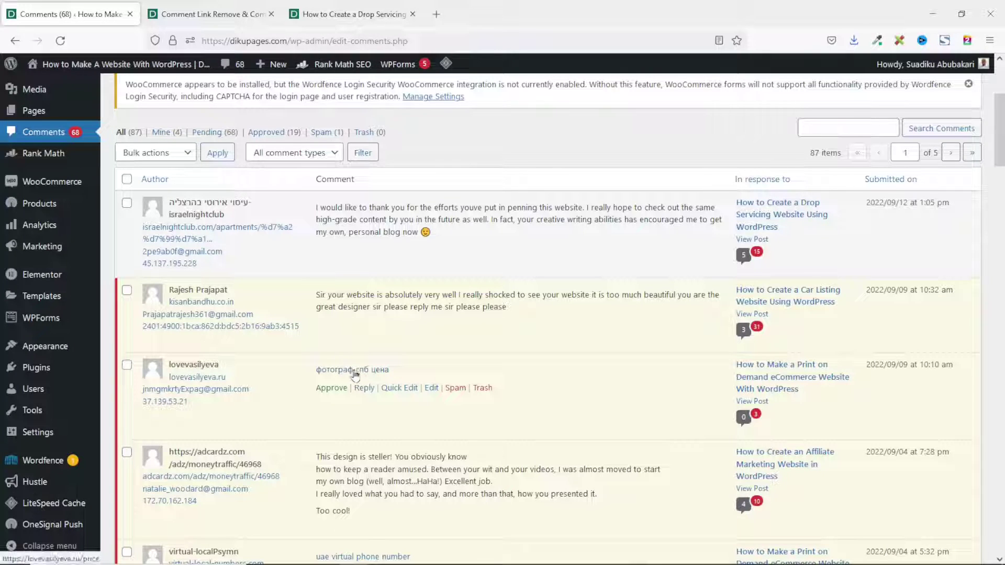
- Approve the print-on-demand post's pending comment and open that post in a new tab
click(329, 389)
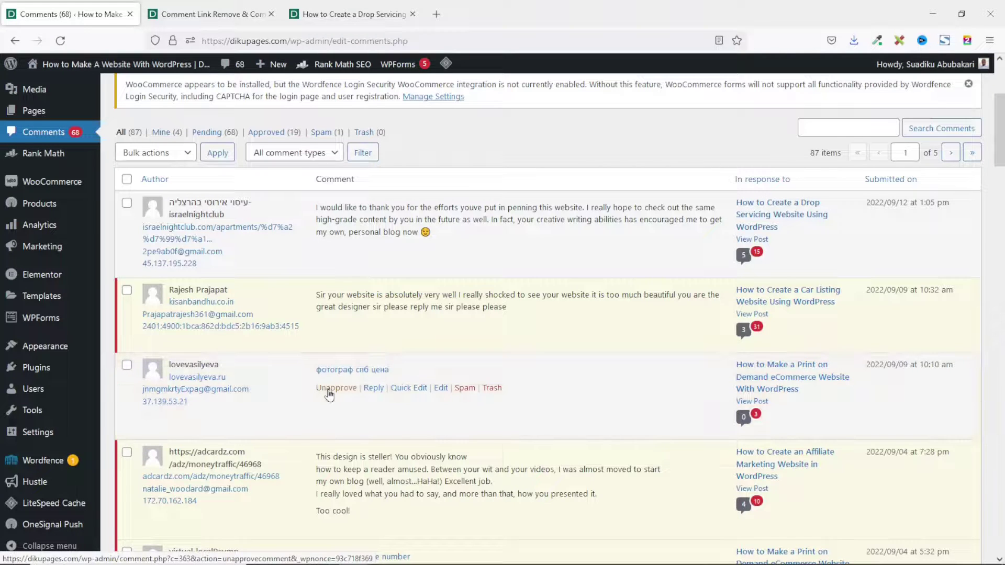
right_click(754, 403)
click(823, 168)
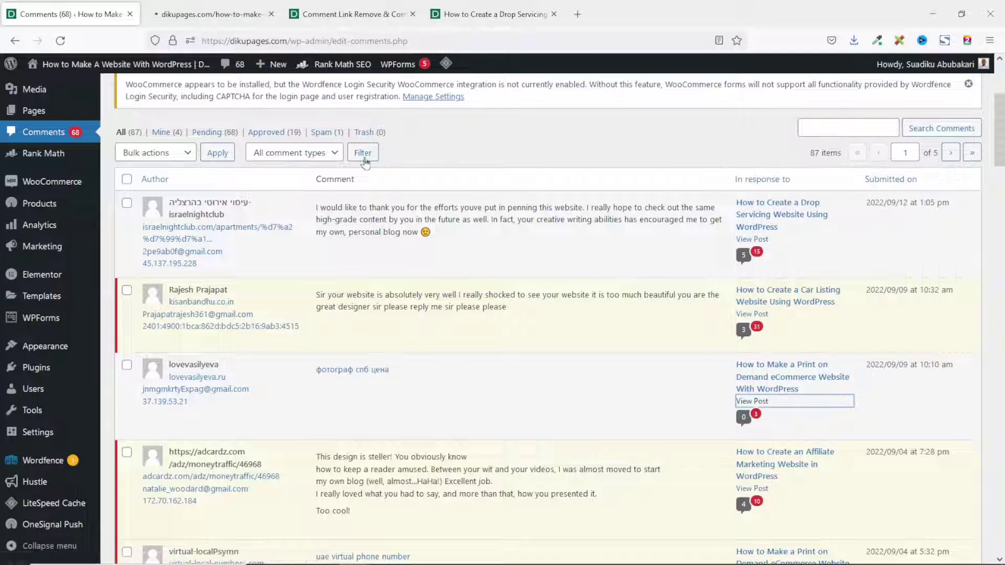
click(215, 18)
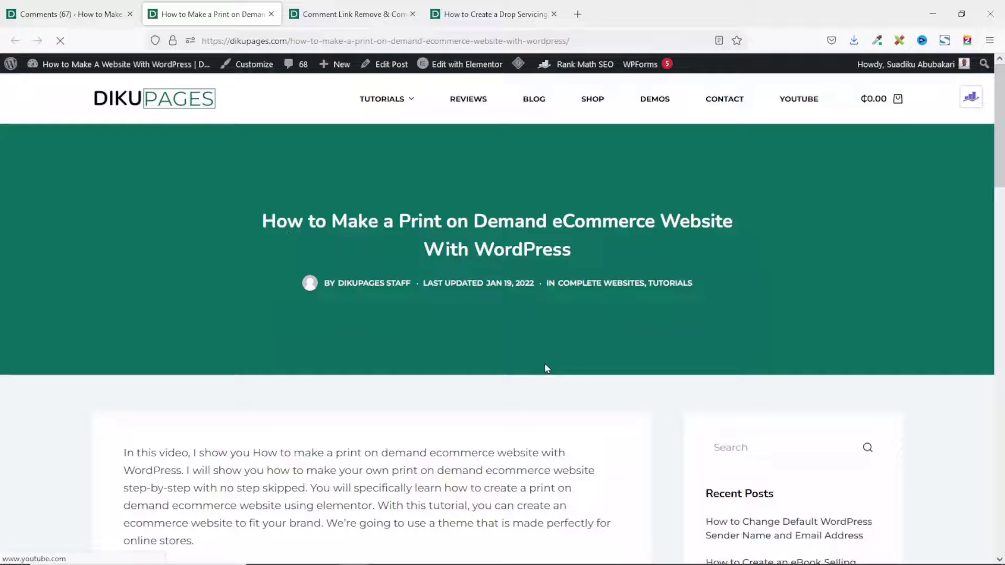
scroll(544, 366, down, 20)
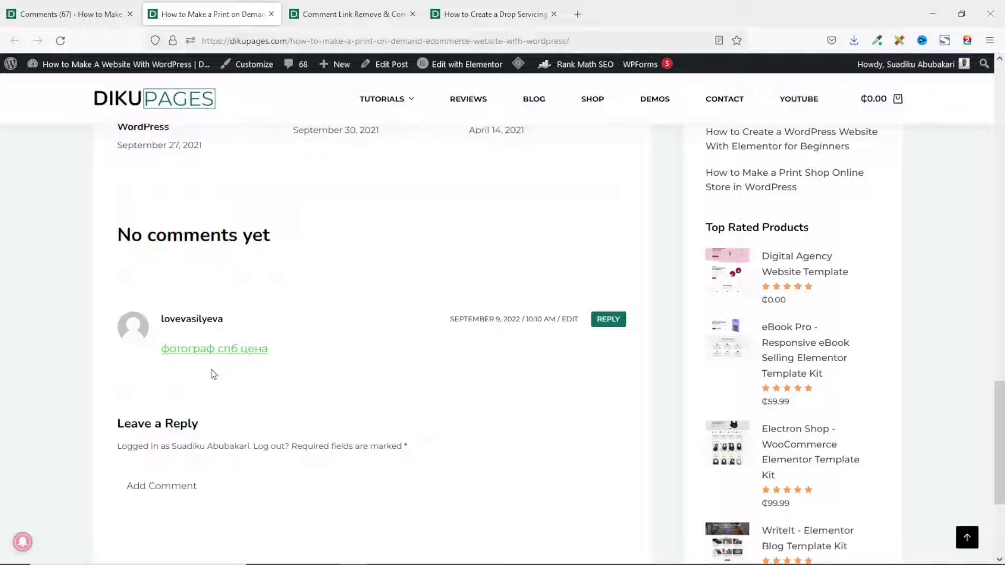
- Enable 'Remove HTML Link Tags in comments', save, and reload the print-on-demand post
click(337, 14)
scroll(141, 392, down, 3)
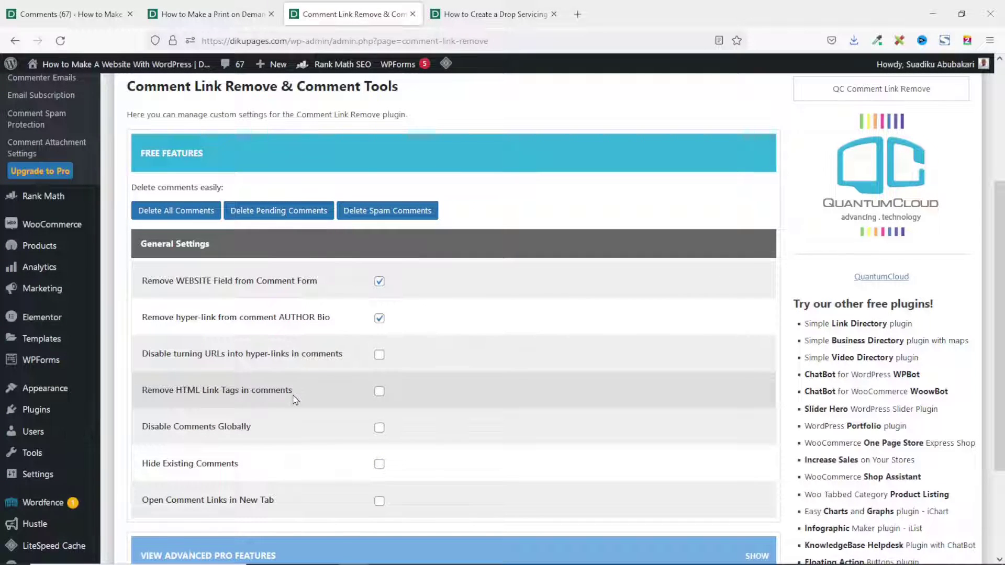
click(379, 392)
scroll(324, 435, down, 3)
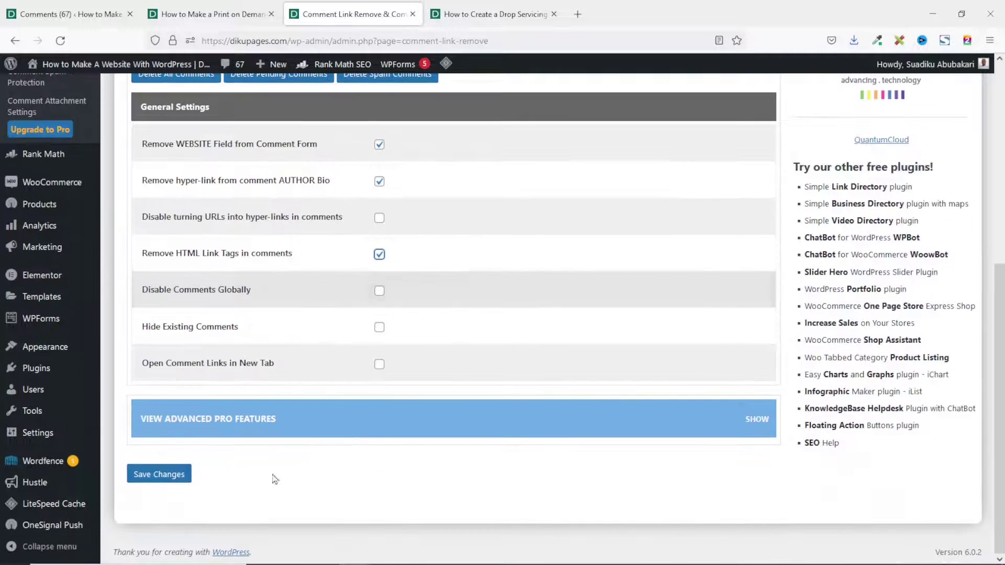
click(166, 476)
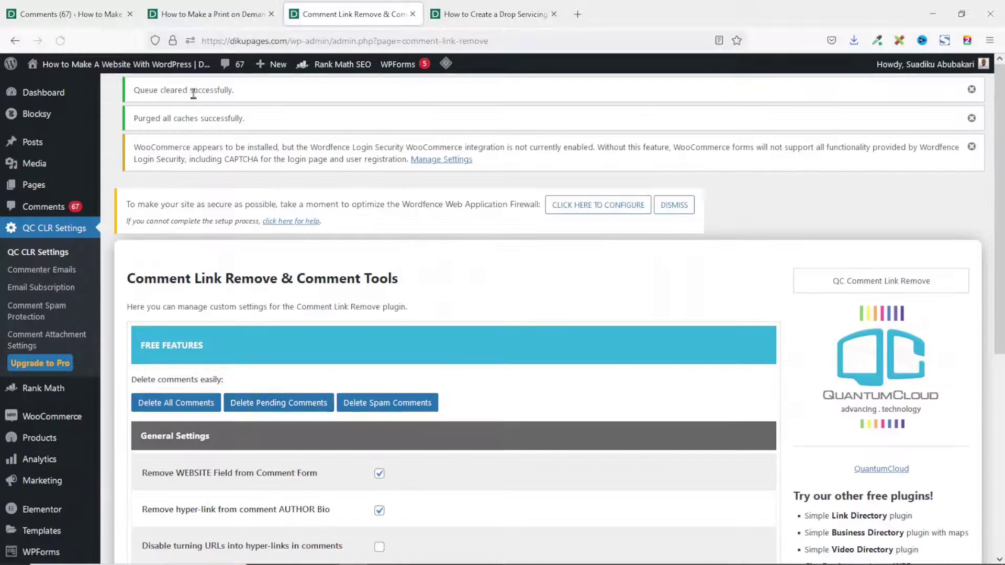
click(218, 14)
click(60, 40)
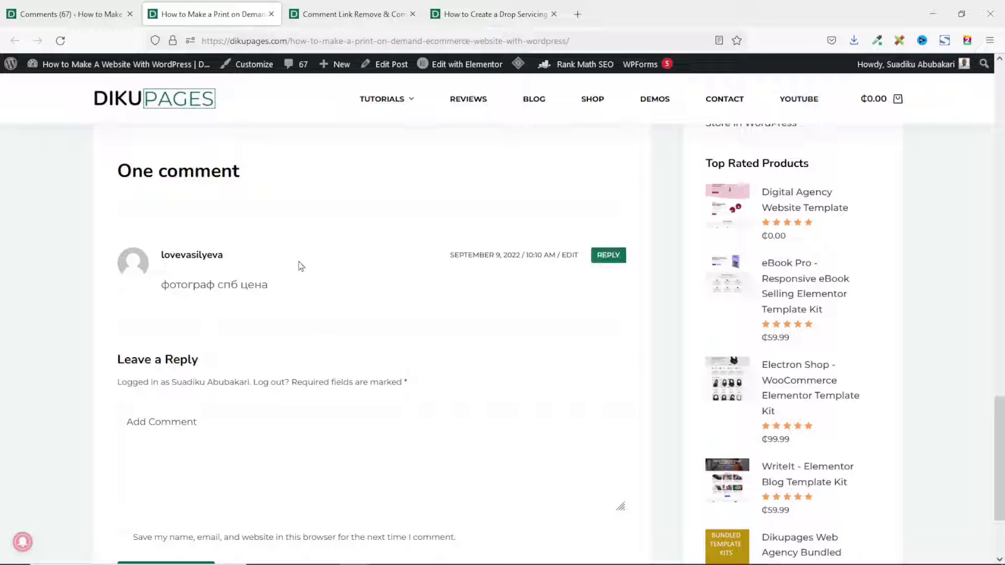
- Uncheck the Website field, author link and HTML link tag options and save
click(348, 14)
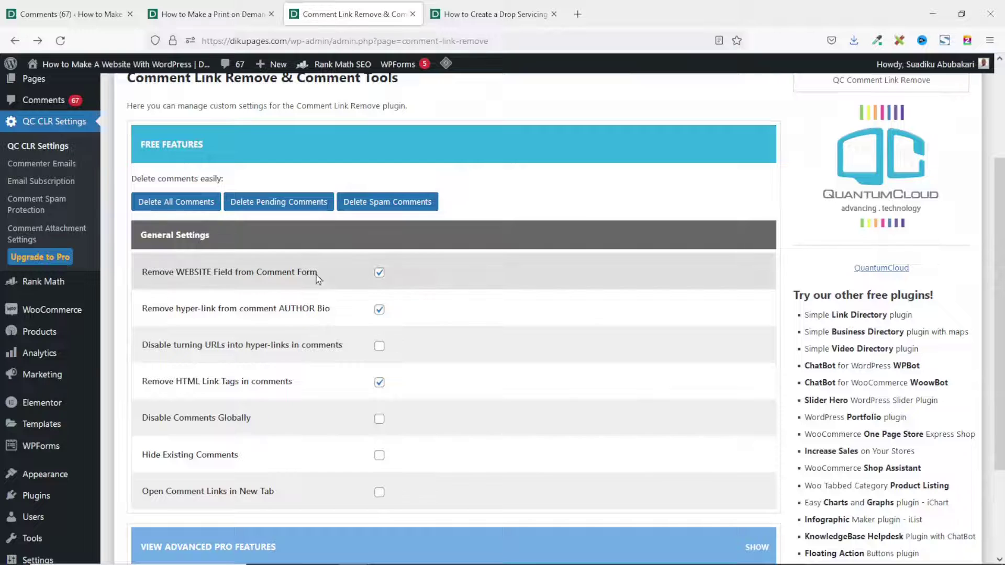
click(380, 275)
click(380, 310)
click(380, 383)
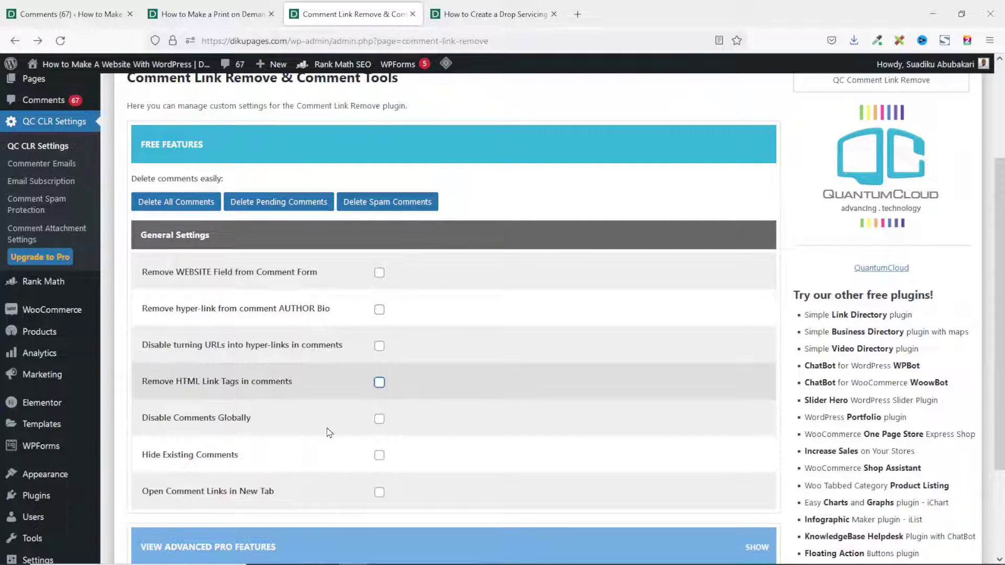
scroll(329, 432, down, 3)
click(166, 476)
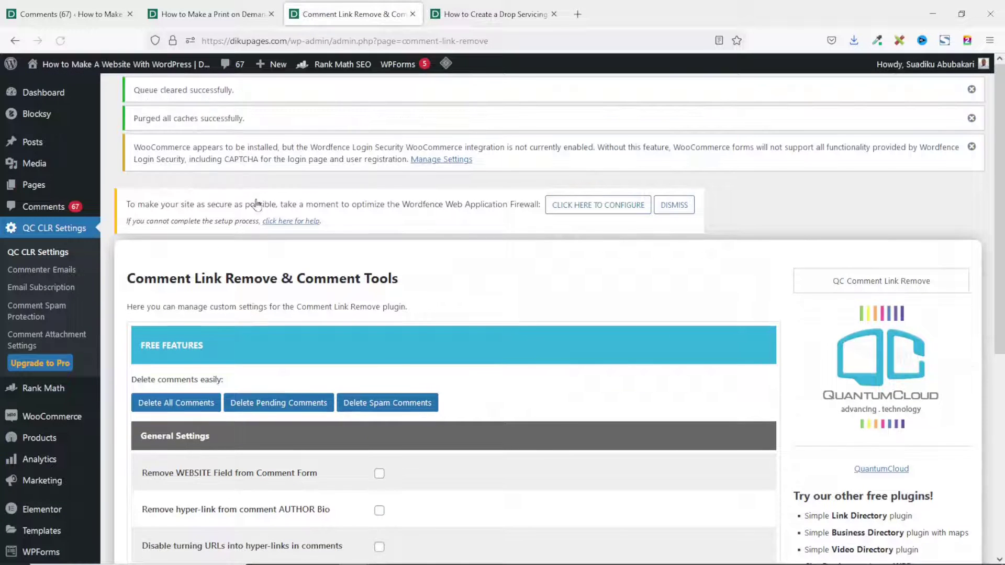
- Reload the print-on-demand post and test whether the comment's link opens again
click(211, 16)
click(61, 40)
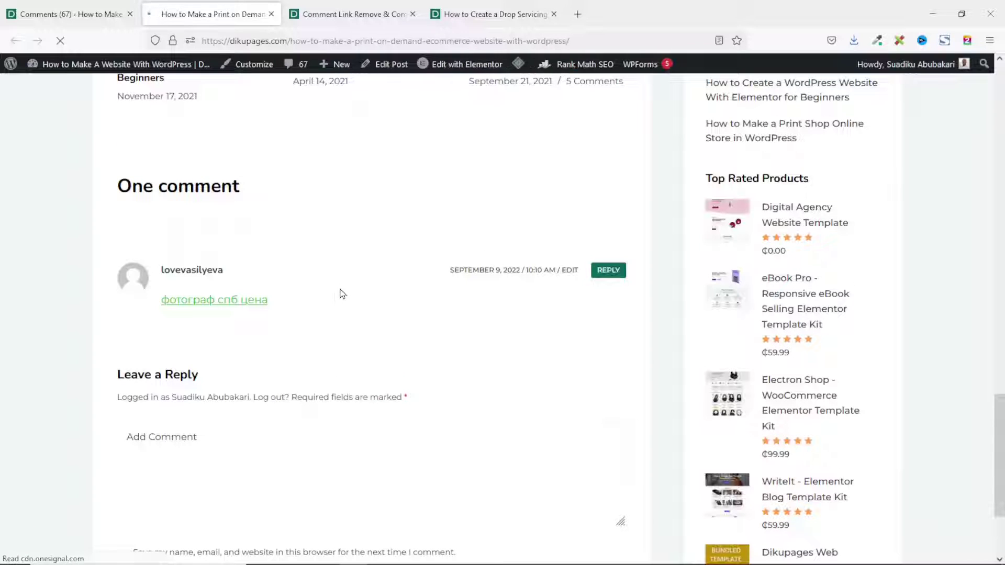
click(207, 306)
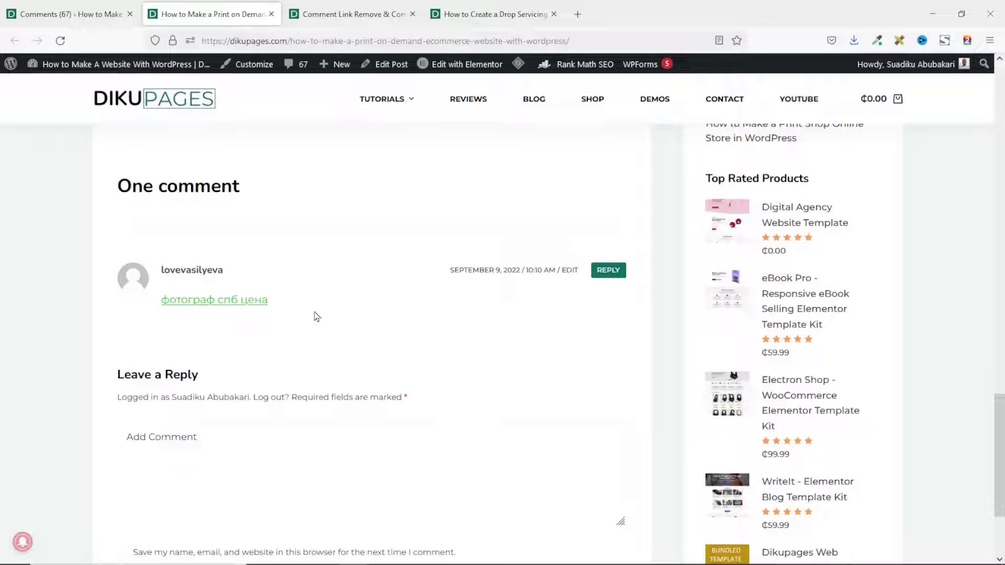
click(343, 16)
- Open the Blocksy theme's functions.php in the Theme File Editor, accepting the warning
scroll(366, 314, down, 5)
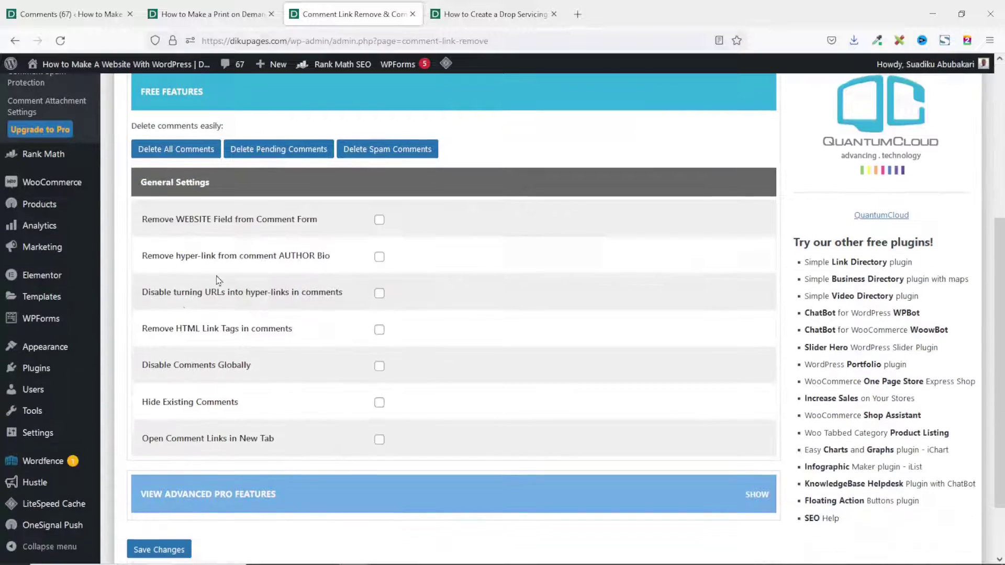
mouse_move(55, 355)
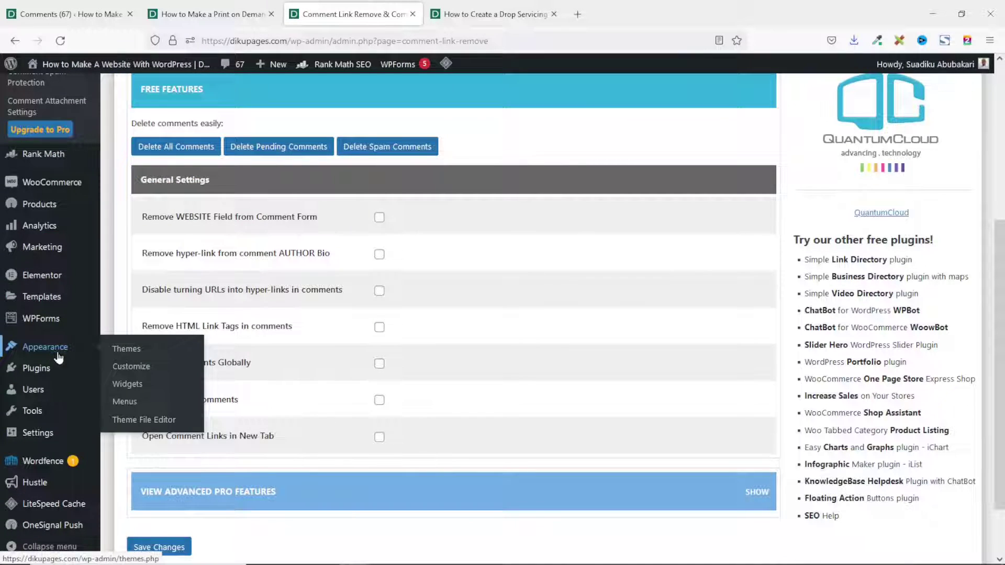
click(154, 421)
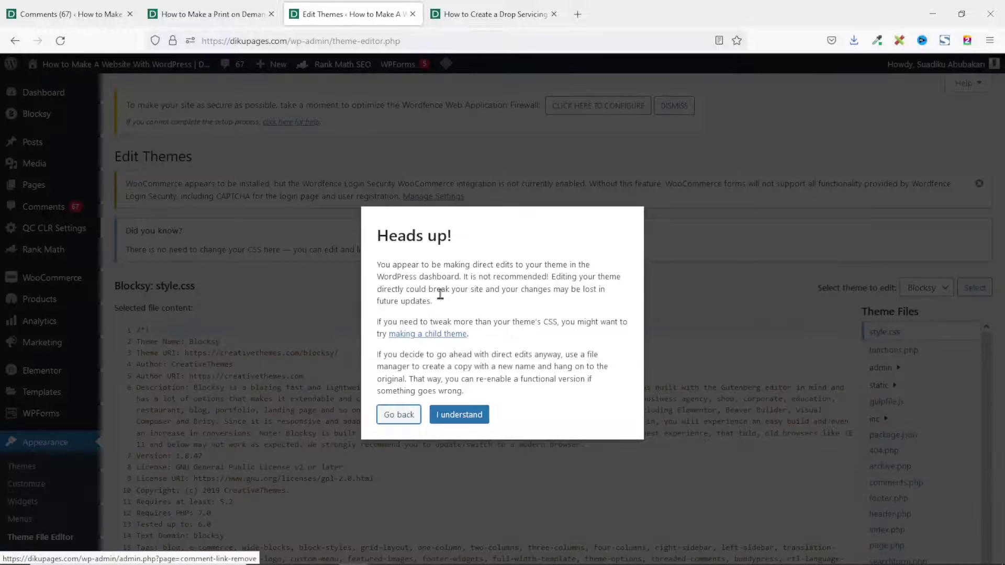
click(461, 415)
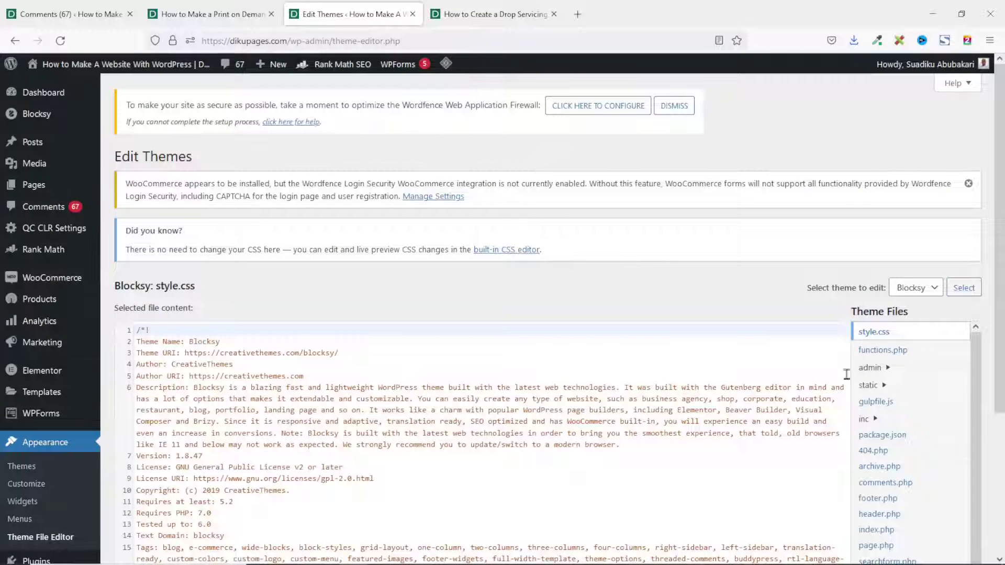
click(886, 355)
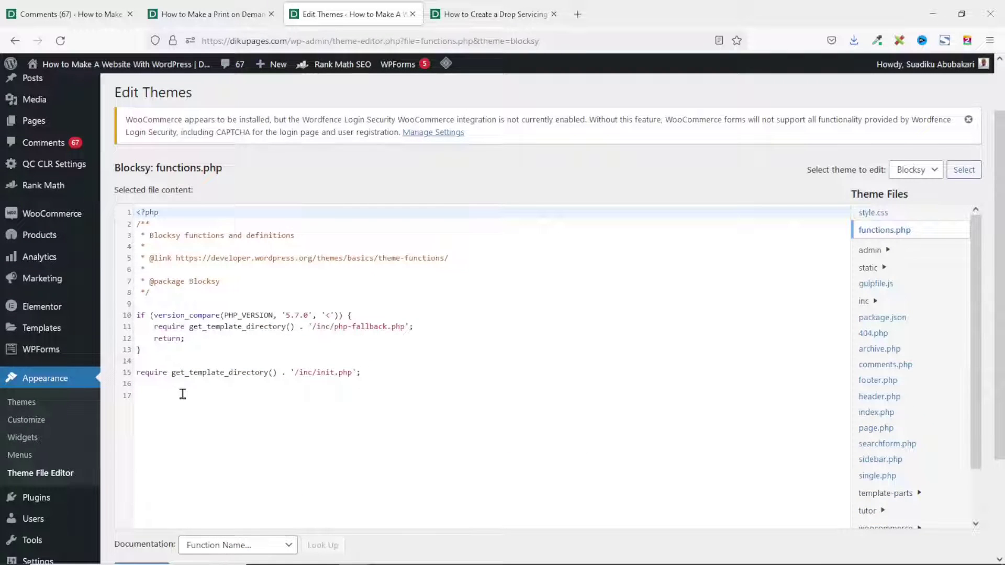
- Copy the unset_url_field snippet from Notepad and paste it at line 17 of functions.php
click(212, 397)
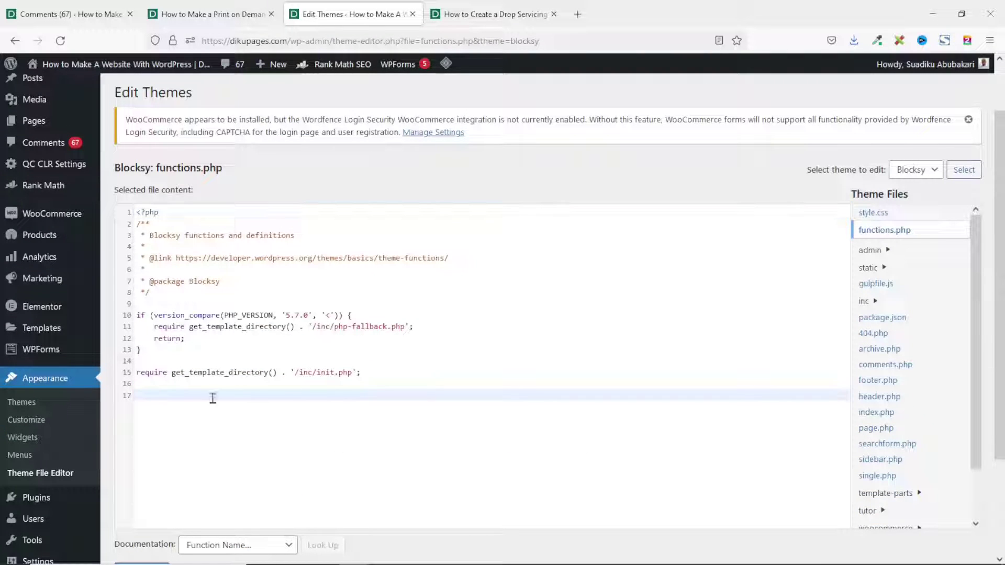
key(alt+Tab)
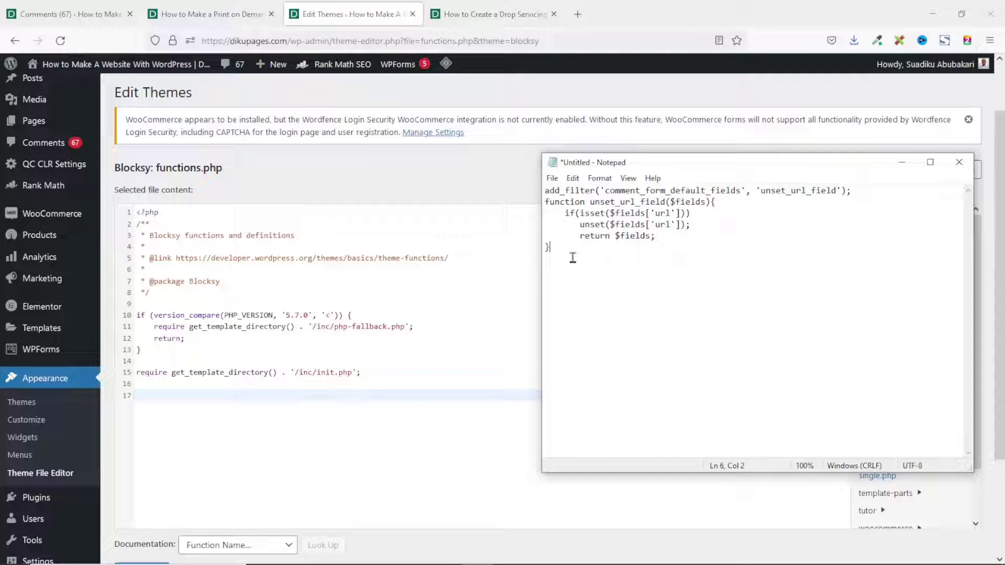
drag(569, 256, 532, 189)
key(ctrl+c)
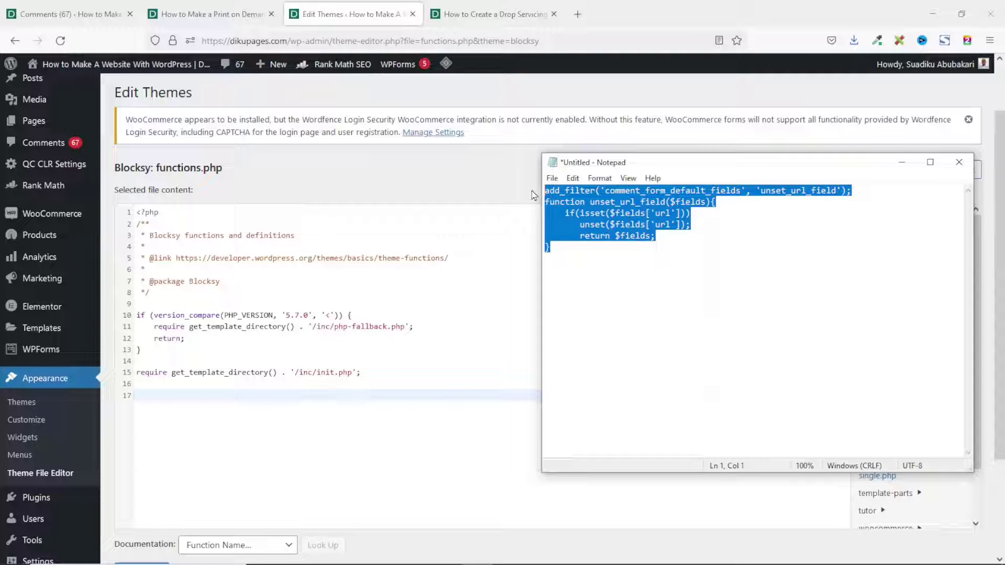
click(144, 393)
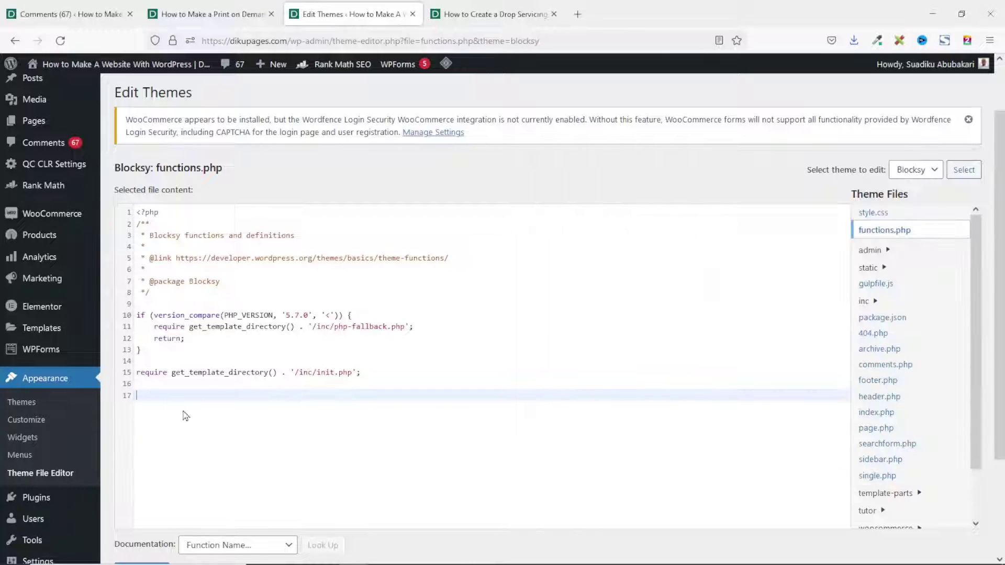
key(ctrl+v)
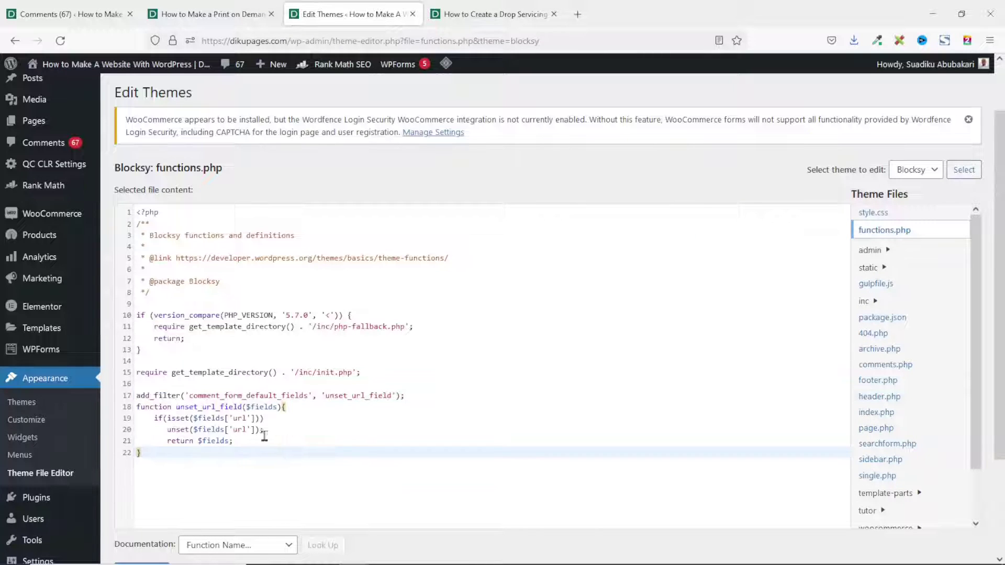
scroll(450, 401, down, 2)
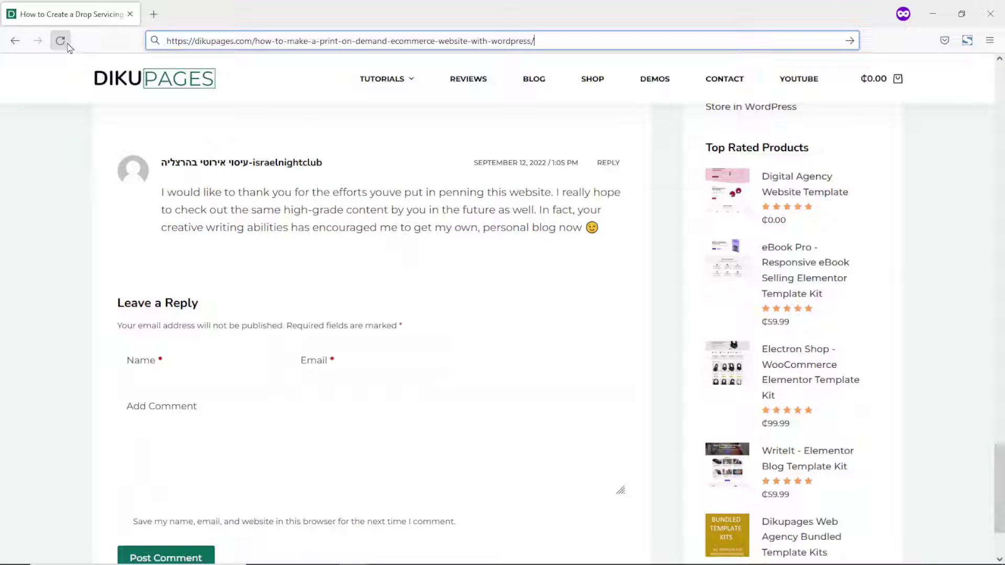
- Recheck the post's Website comment field, then save the functions.php changes with Update File
click(60, 40)
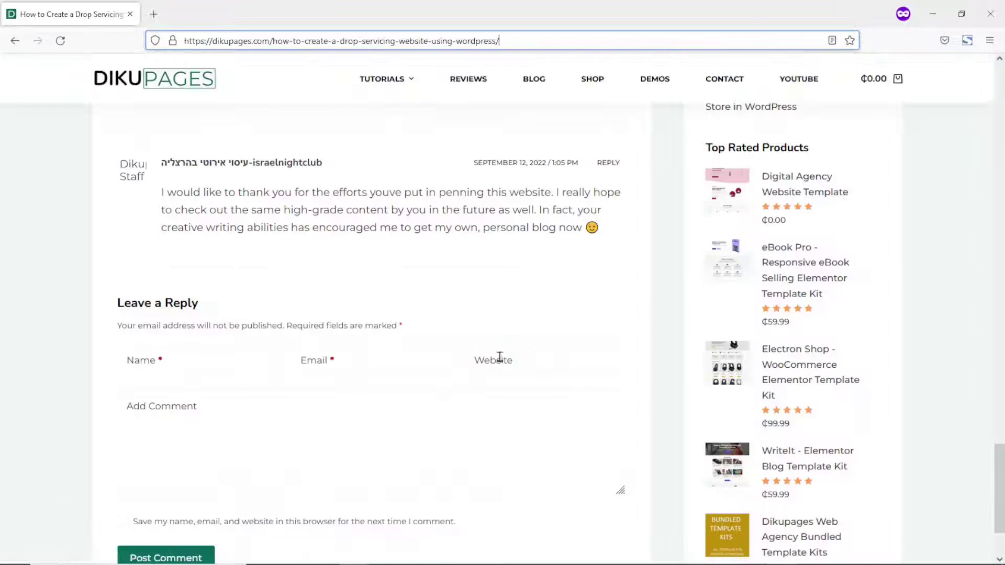
click(530, 359)
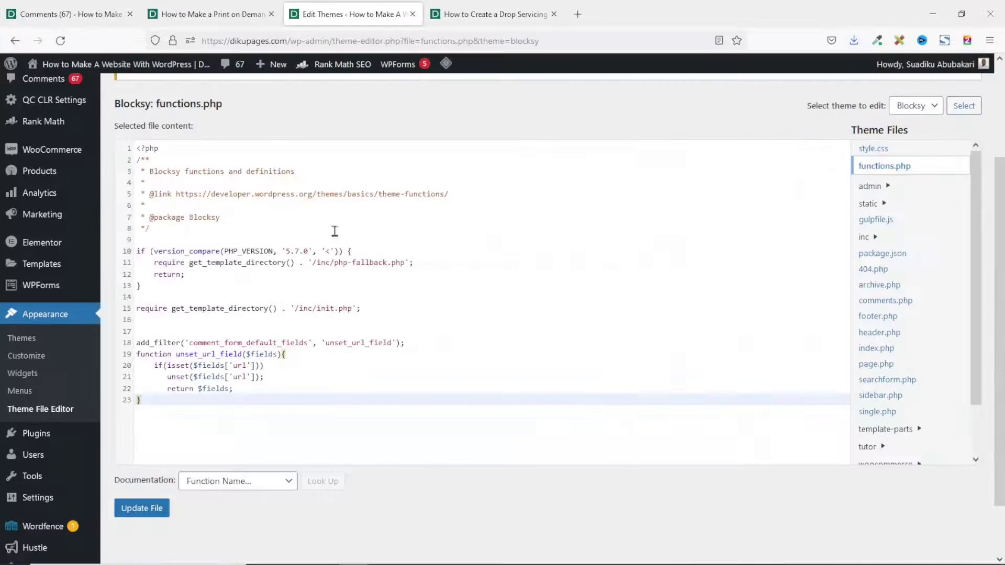
click(148, 512)
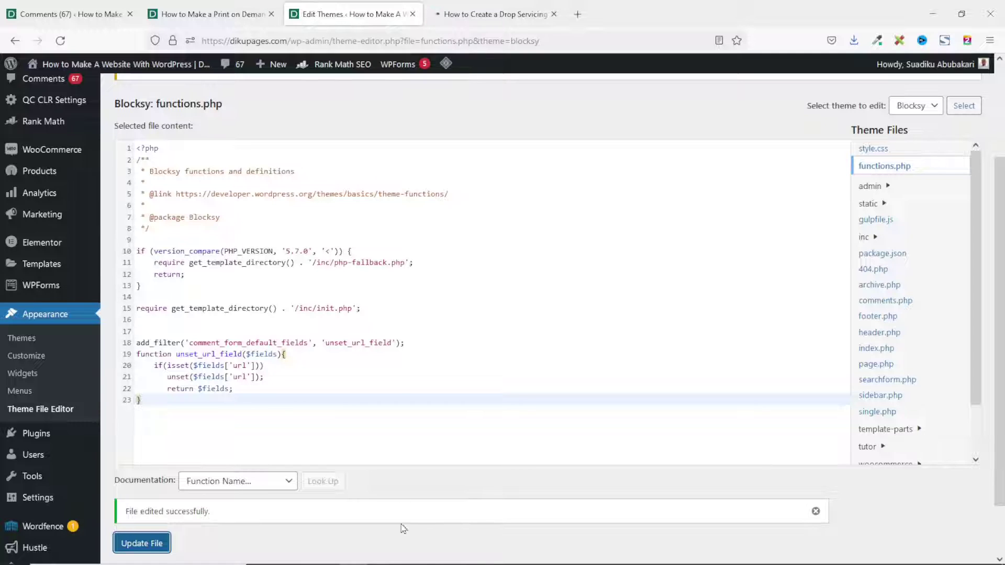
- Reload the drop servicing post in the private window to see the updated comment form
mouse_move(354, 553)
click(457, 513)
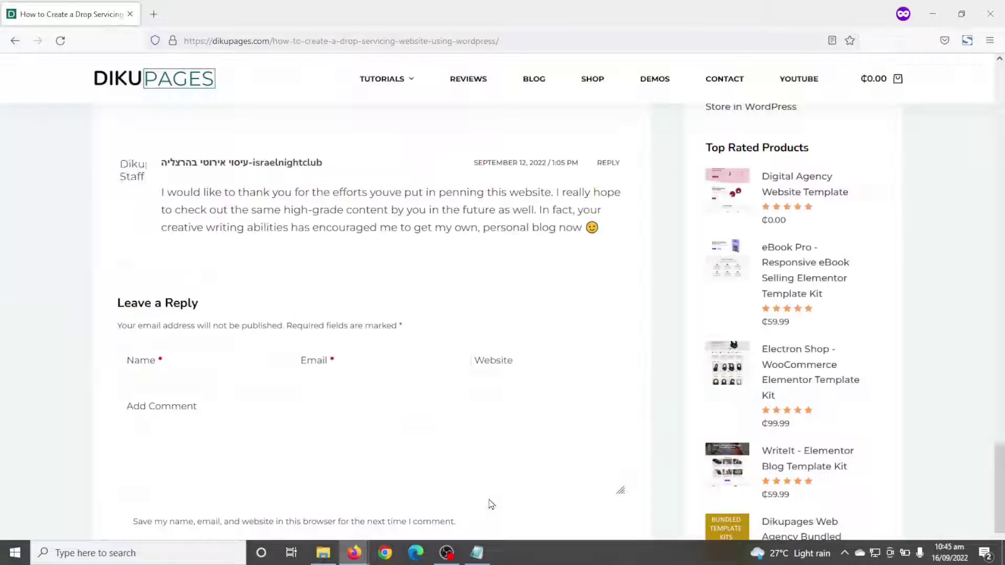
click(60, 41)
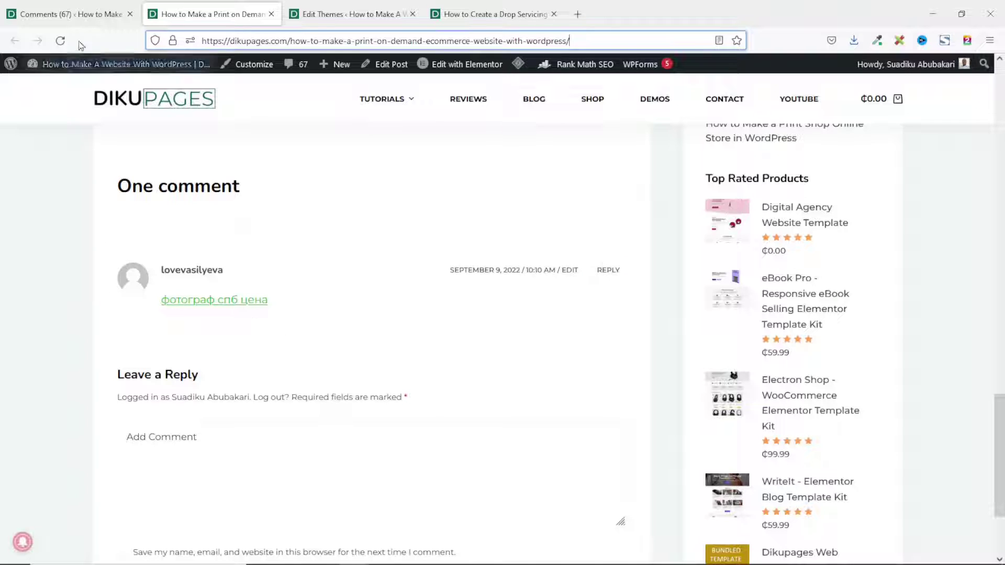
- Reload the print-on-demand post, test its comment link, and return to the Edit Themes tab
click(60, 40)
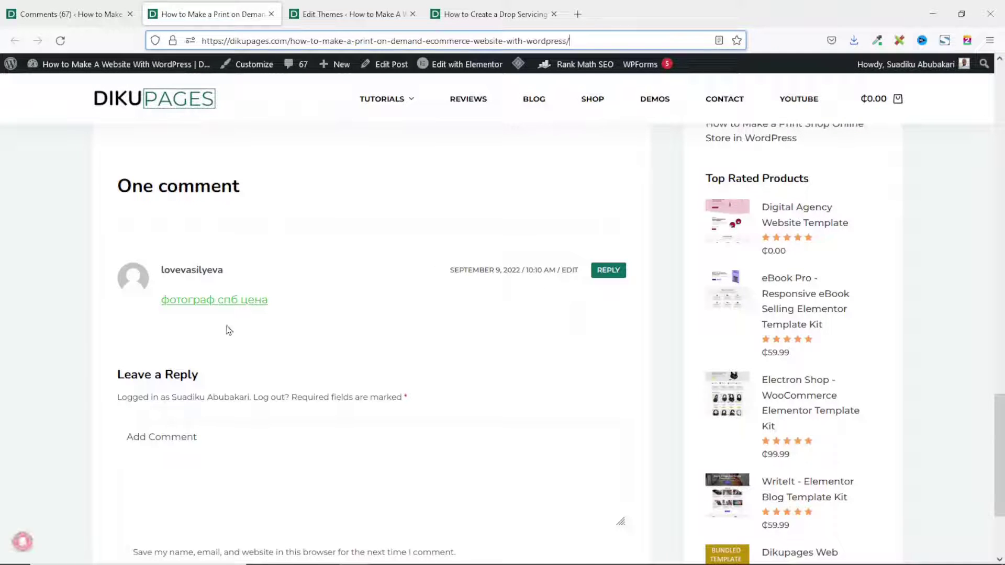
click(173, 306)
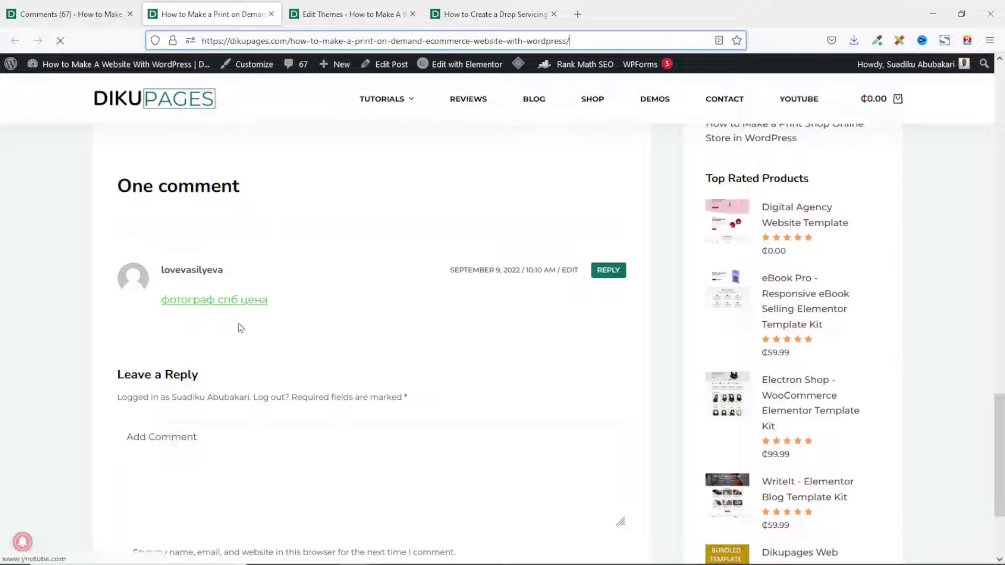
click(314, 15)
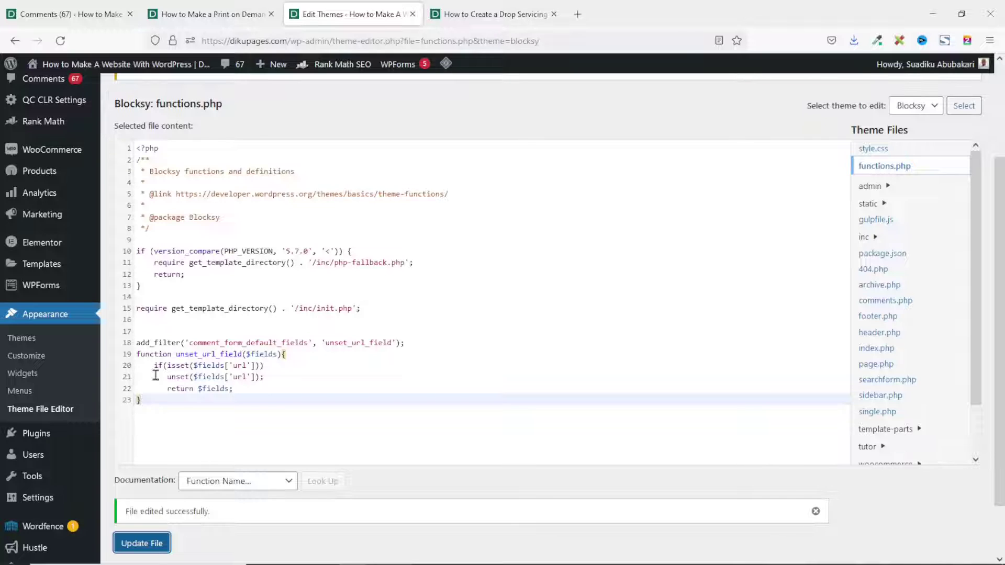
- Bring up the QC CLR Settings entry in the WordPress admin sidebar
mouse_move(53, 106)
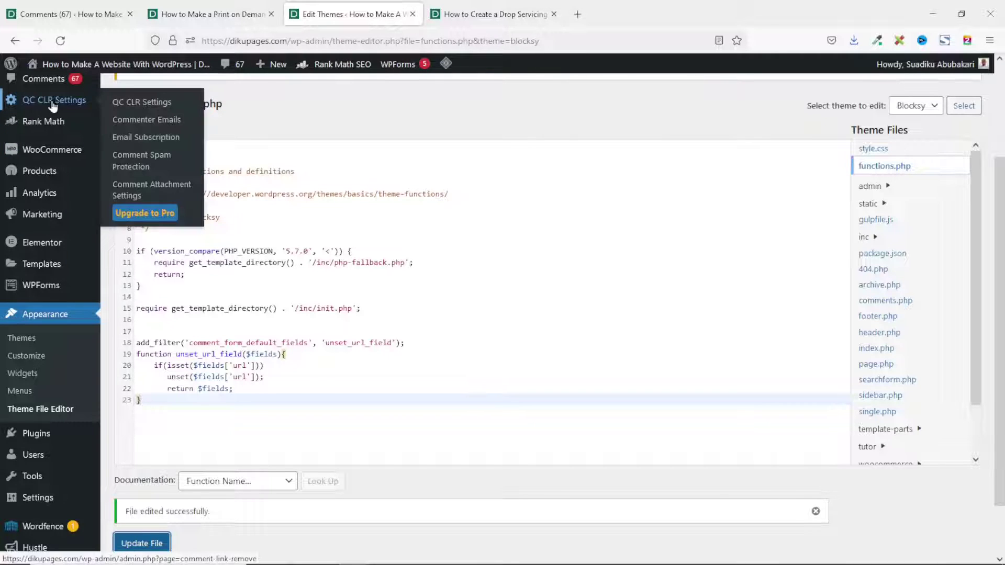